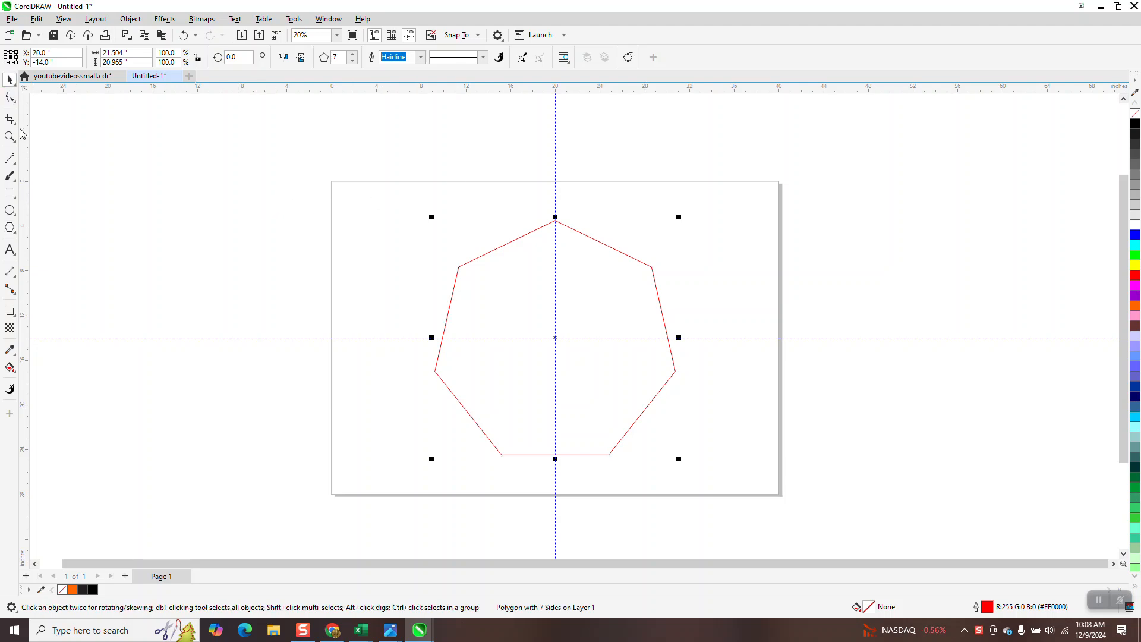
Draw two 2-point lines from the heptagon's centre to its upper-left and upper-right edges, then select both.
click(15, 162)
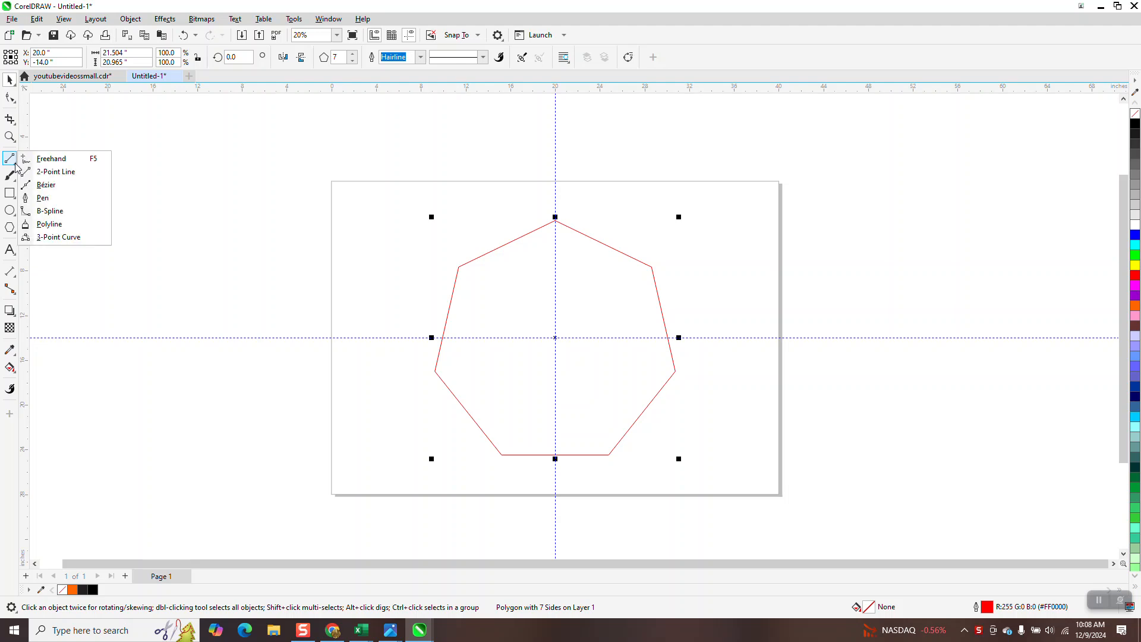
click(55, 173)
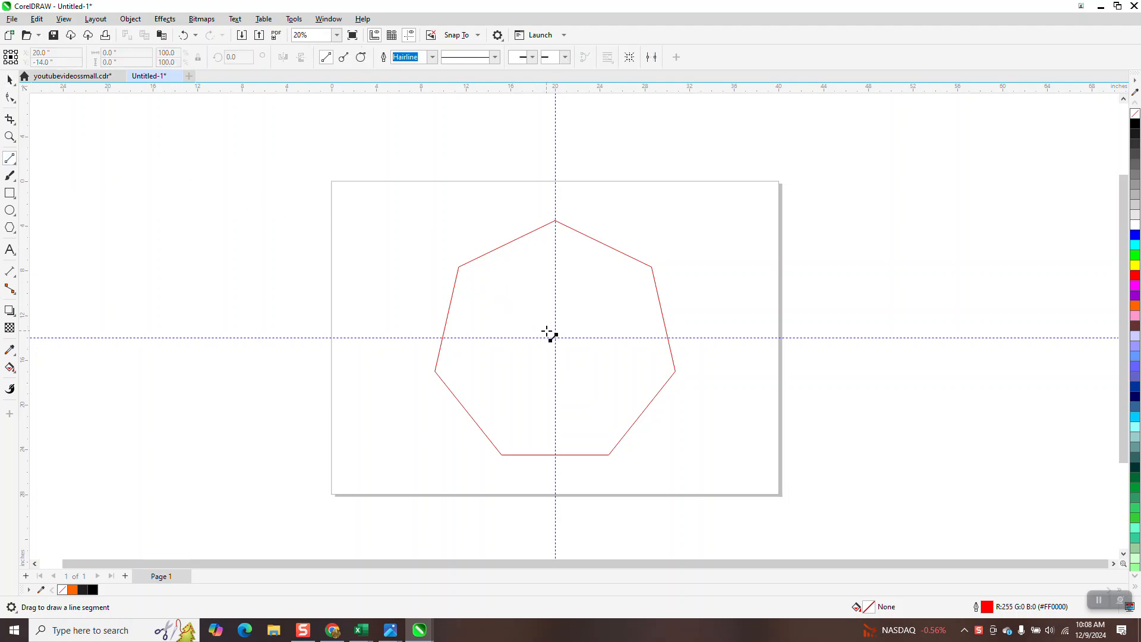
drag(555, 337, 506, 243)
drag(602, 244, 556, 338)
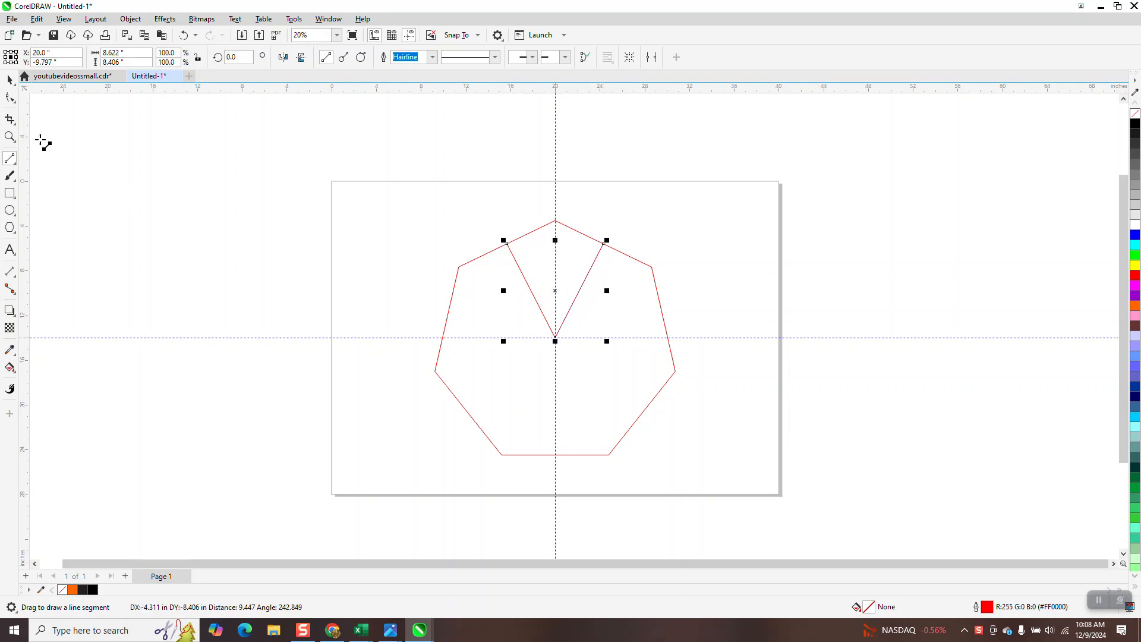
click(10, 83)
drag(442, 203, 607, 354)
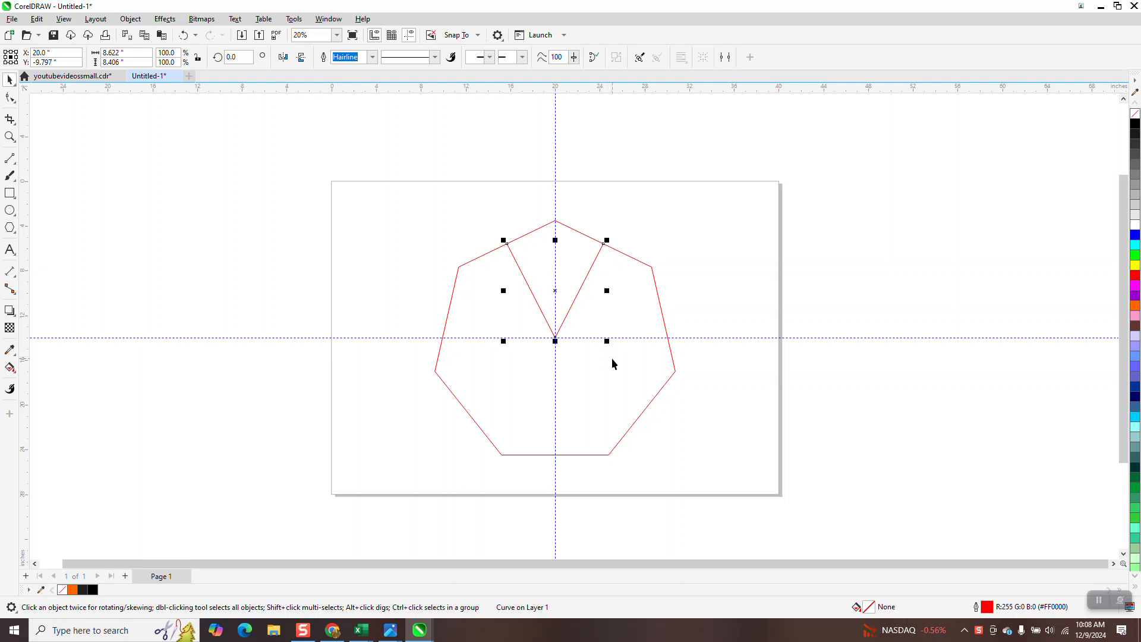
Move the wedge's rotation pivot down to its bottom point at the heptagon's centre.
click(555, 291)
drag(556, 291, 557, 334)
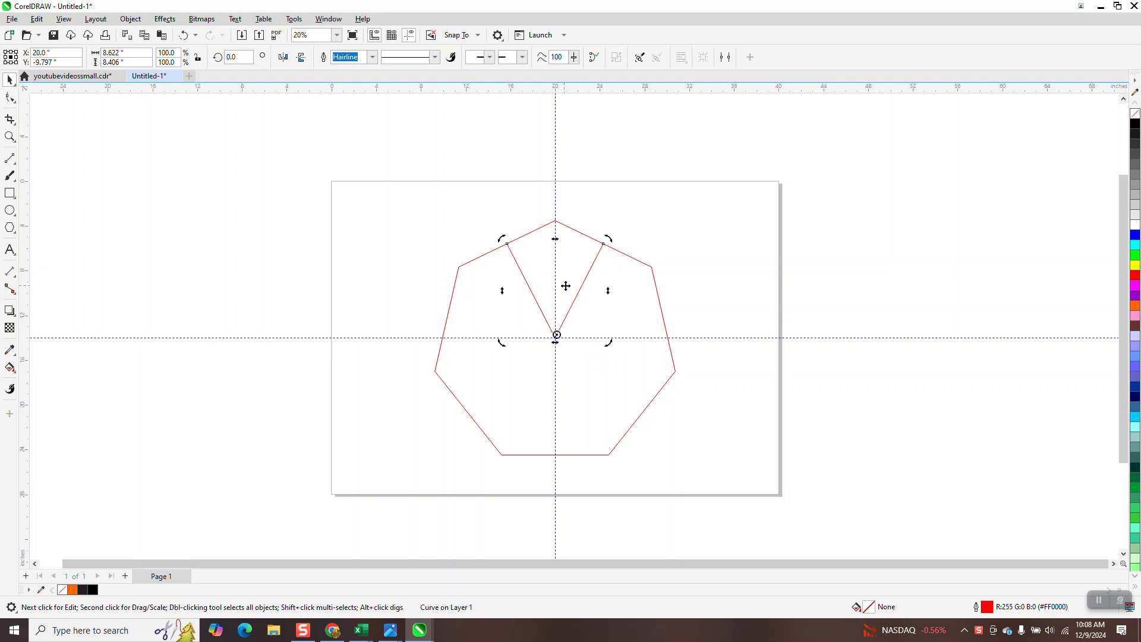
click(556, 277)
click(555, 289)
Try rotating the wedge by 3 and by 360/7 degrees, undoing each attempt.
click(235, 57)
text(360/7)
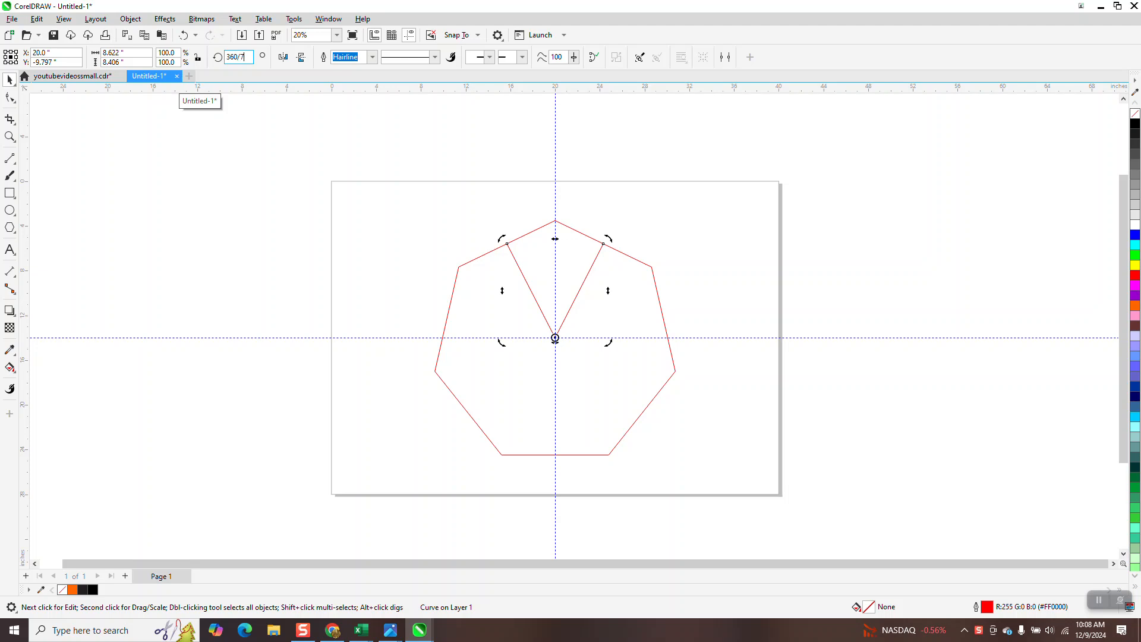
key(Return)
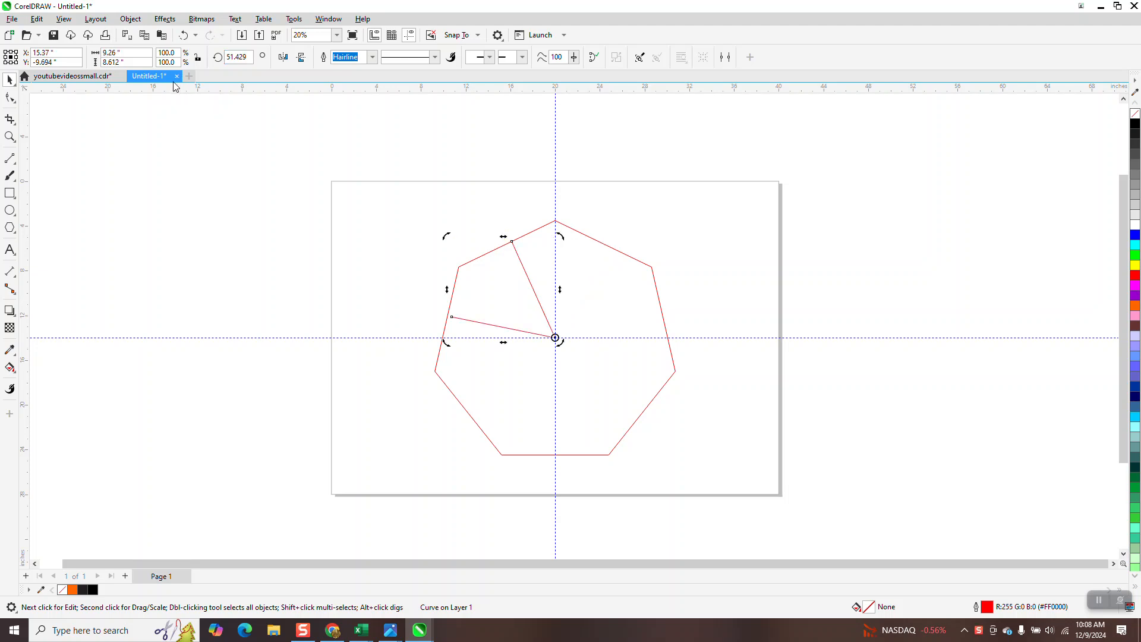
click(184, 36)
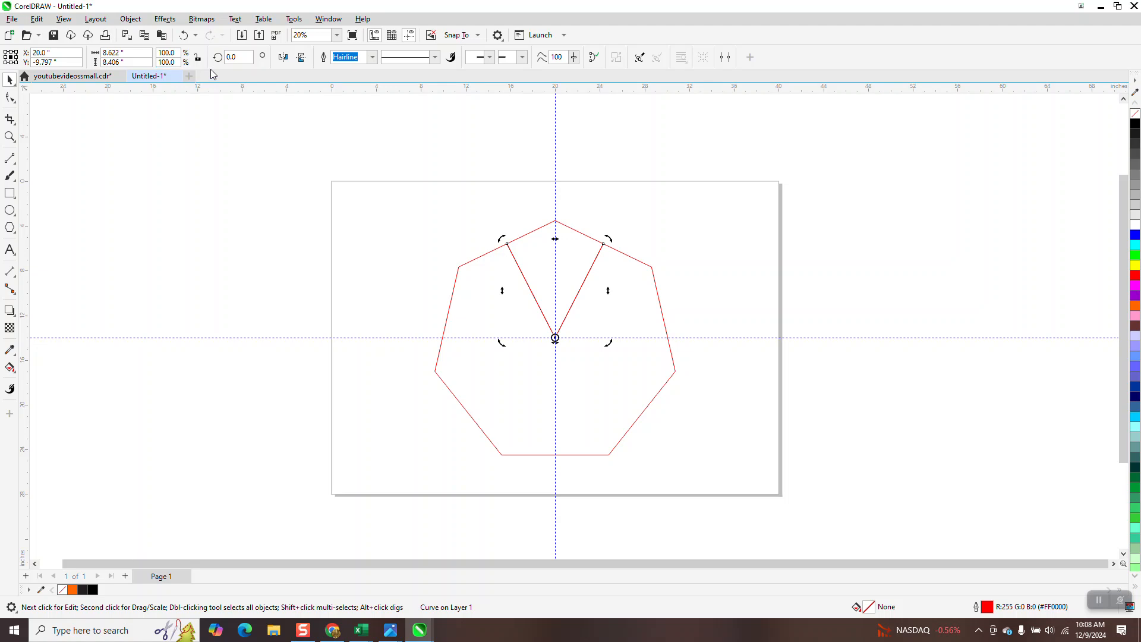
text(360/7)
key(Return)
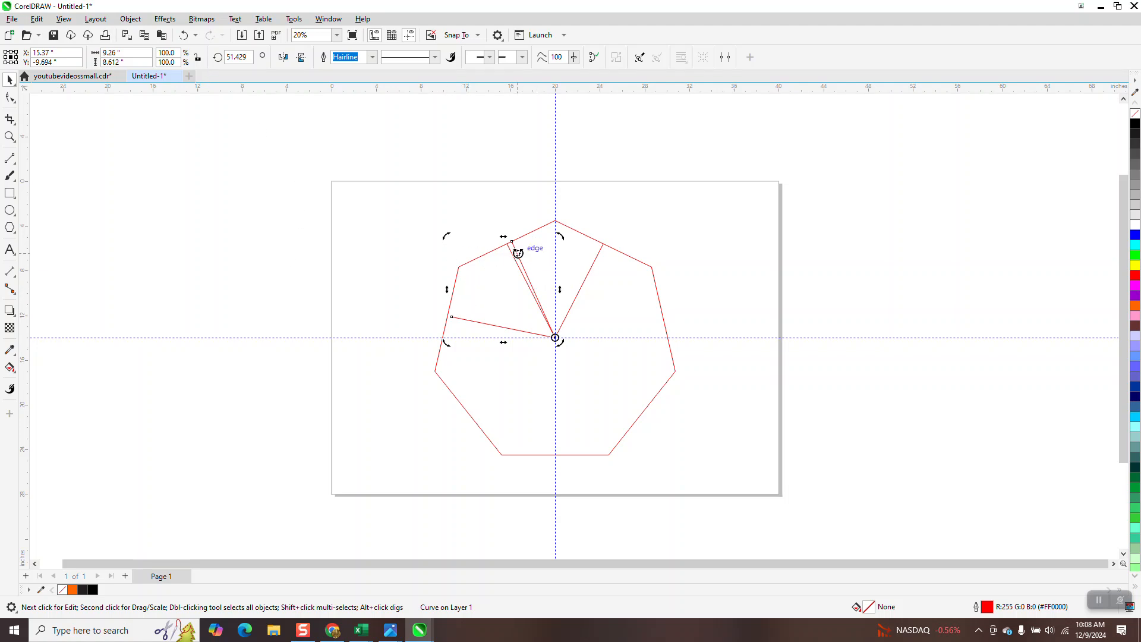
click(183, 35)
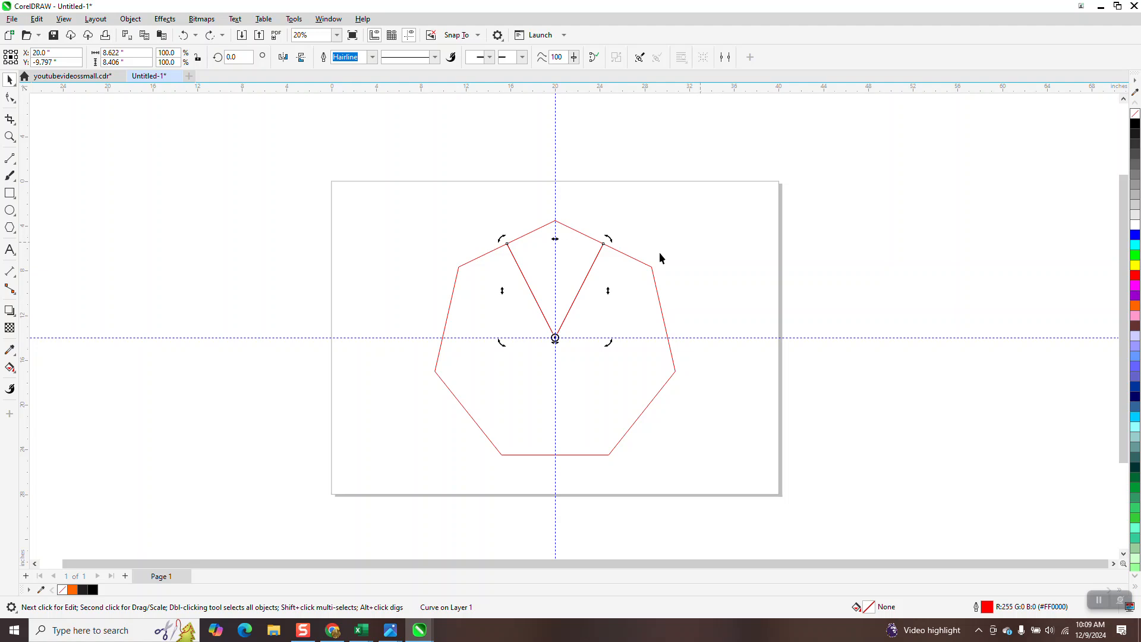
Delete the wedge lines and the old heptagon.
click(648, 277)
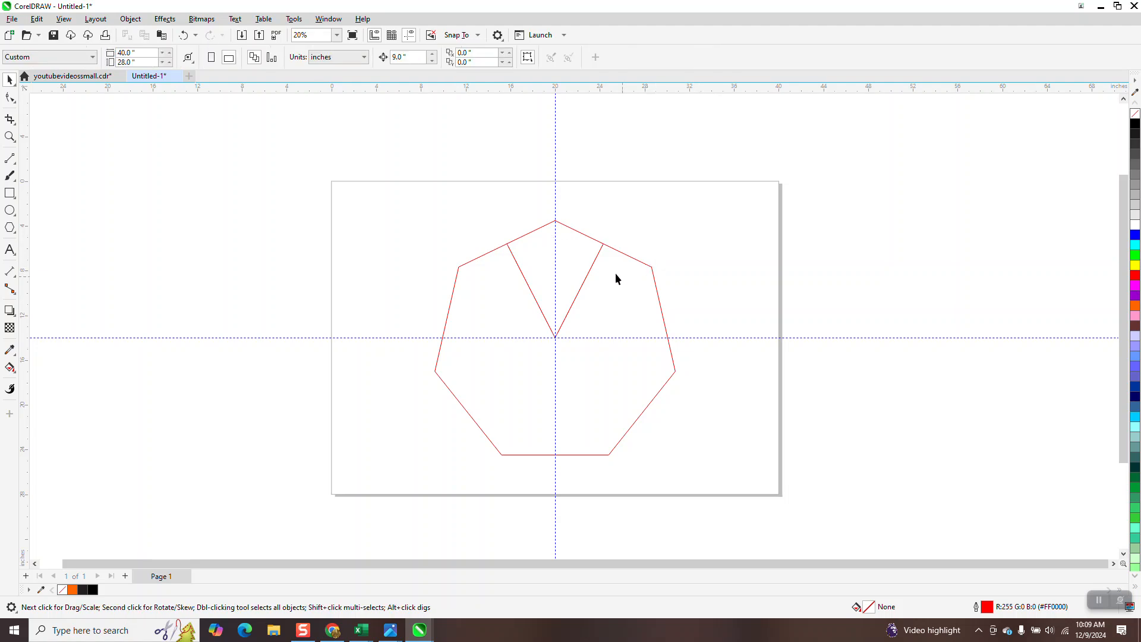
click(595, 264)
key(Delete)
click(620, 252)
key(Delete)
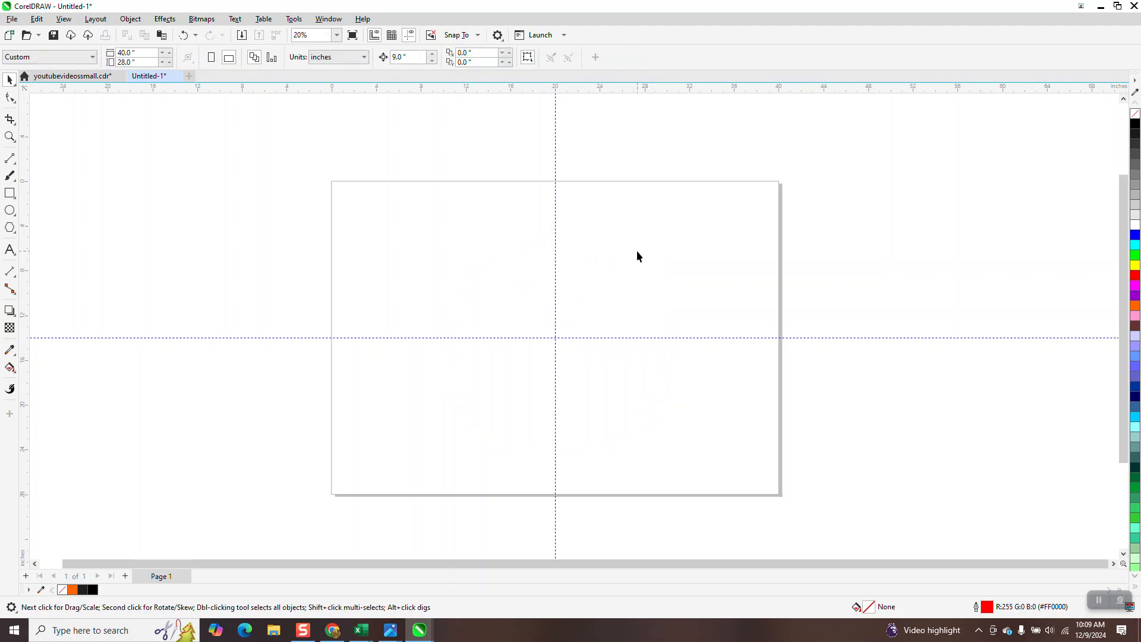
Draw a new polygon, centre it on the page with P, and reduce it to seven sides.
click(17, 234)
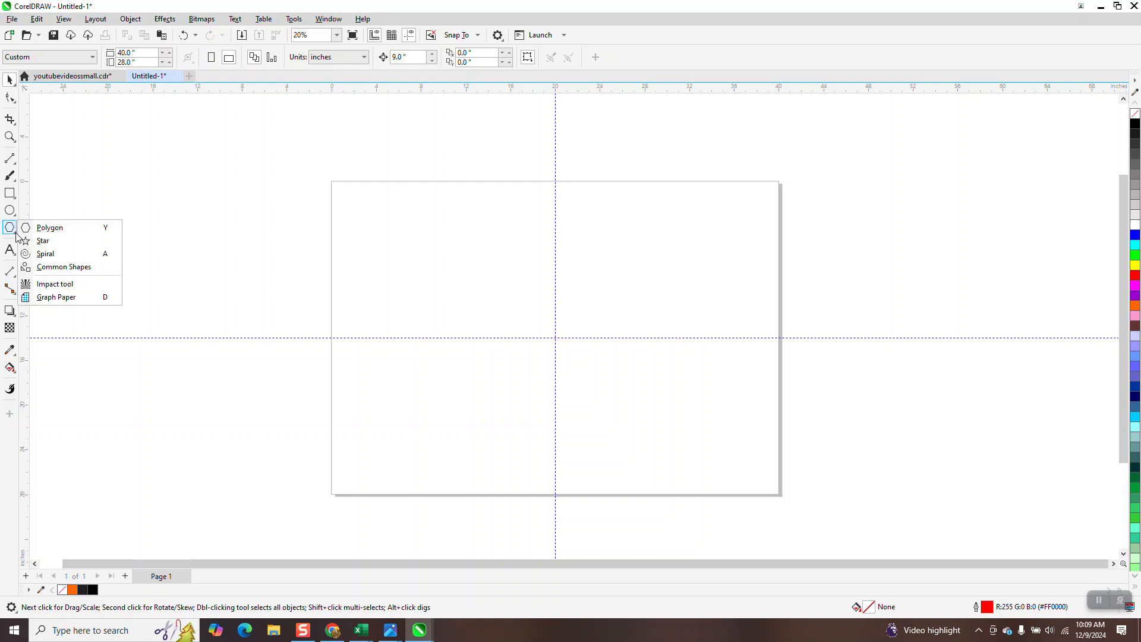
click(47, 229)
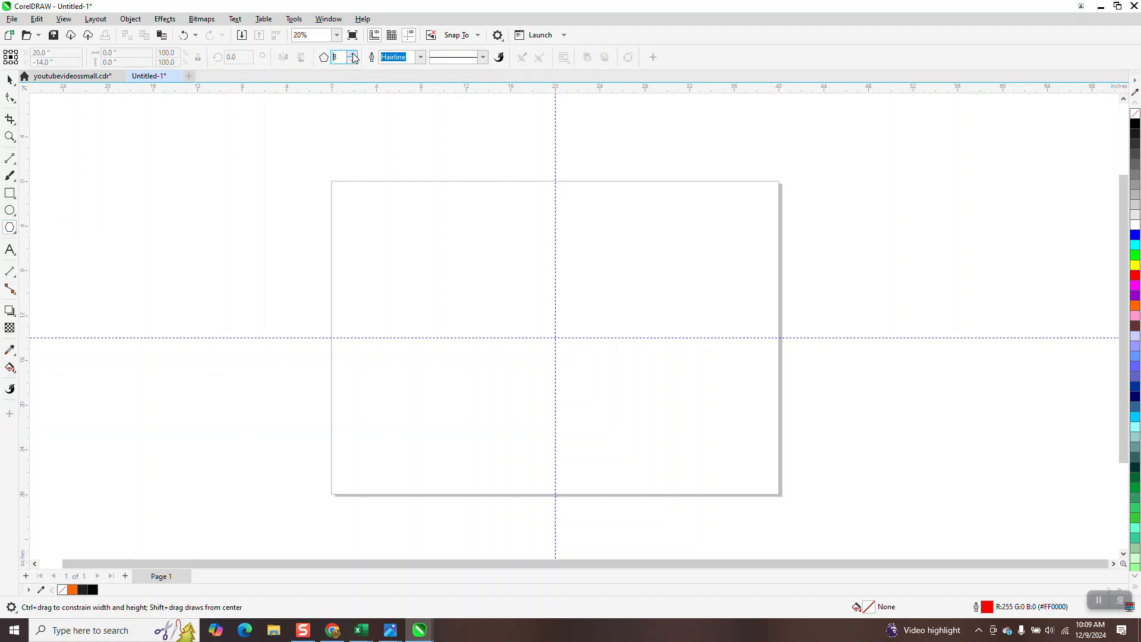
mouse_move(645, 212)
mouse_down()
mouse_move(624, 275)
mouse_move(529, 341)
mouse_move(523, 423)
mouse_up()
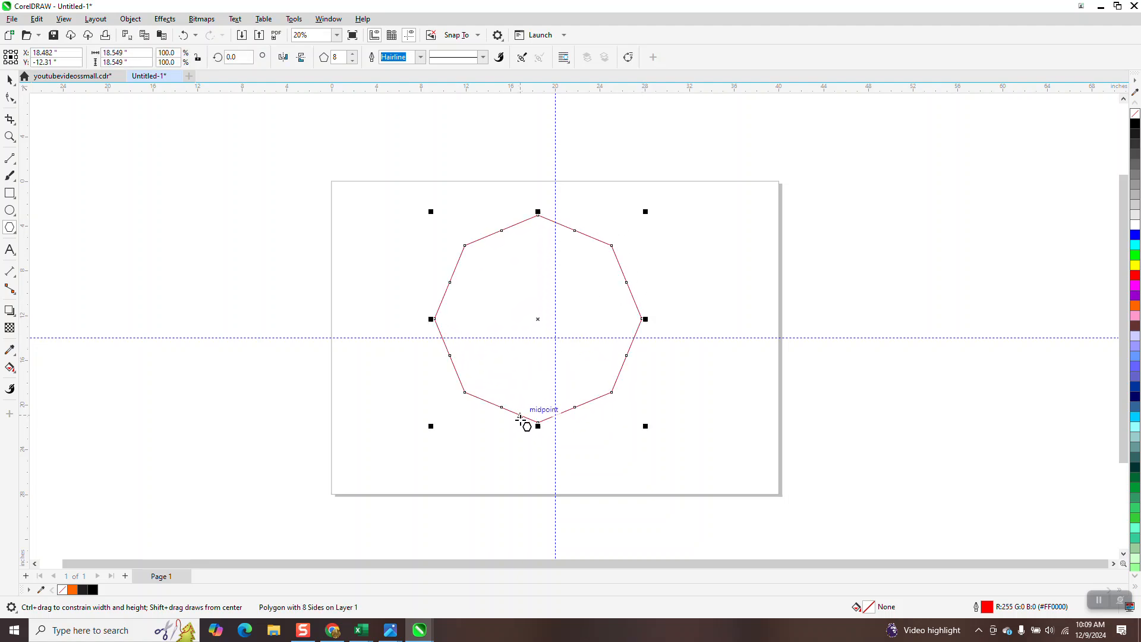
key(p)
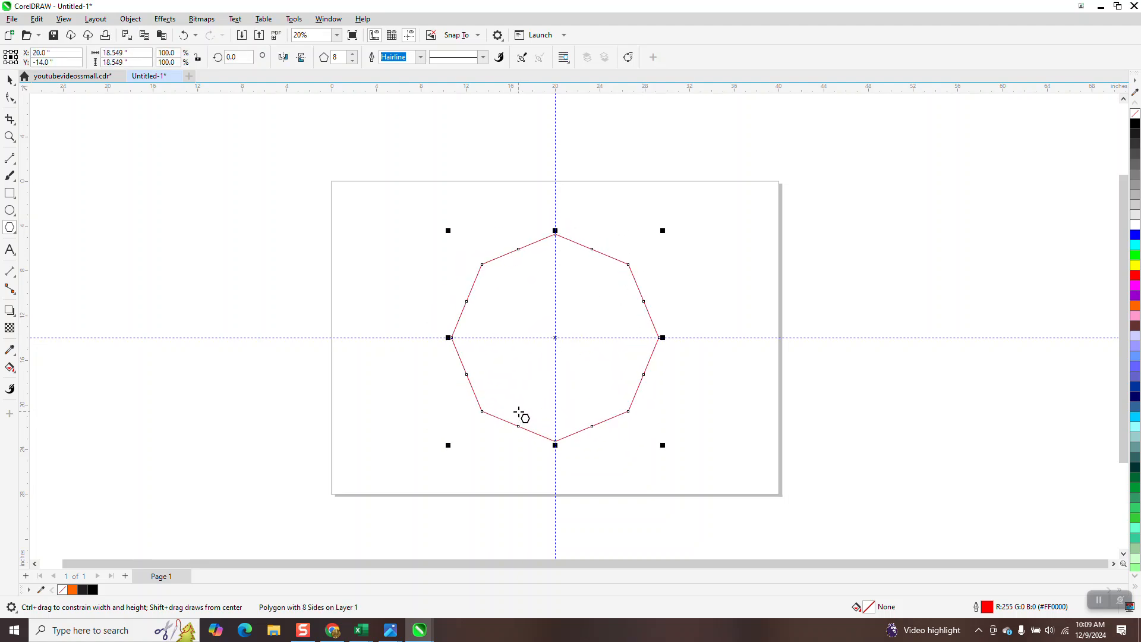
click(353, 61)
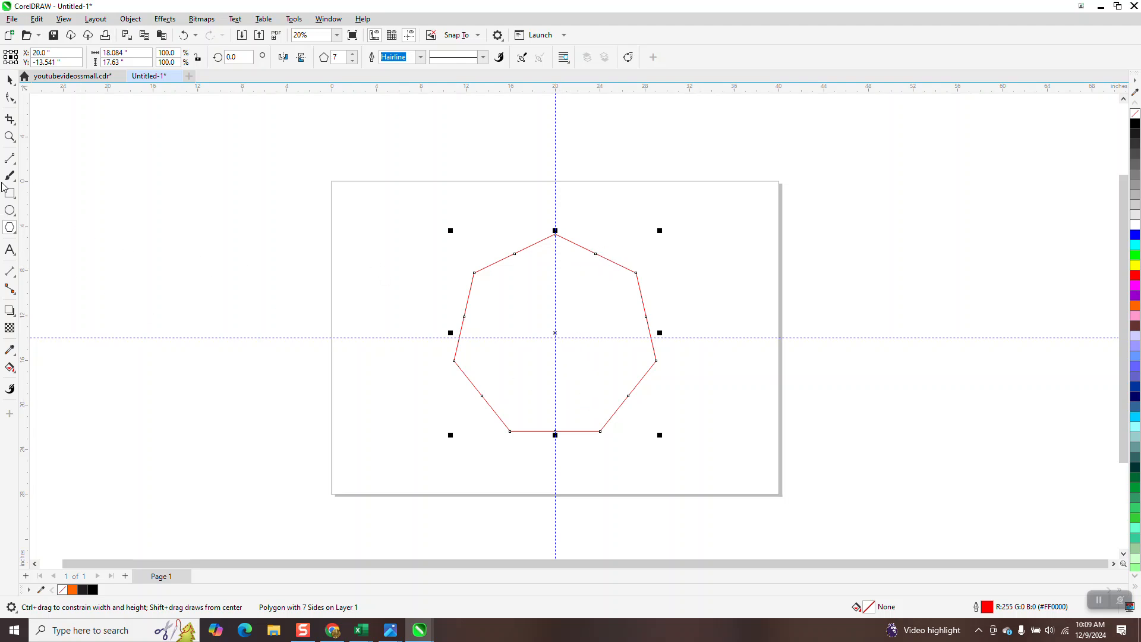
click(10, 137)
Zoom in and draw 2-point lines from both top-edge midpoints down to the heptagon's centre.
drag(447, 225, 717, 466)
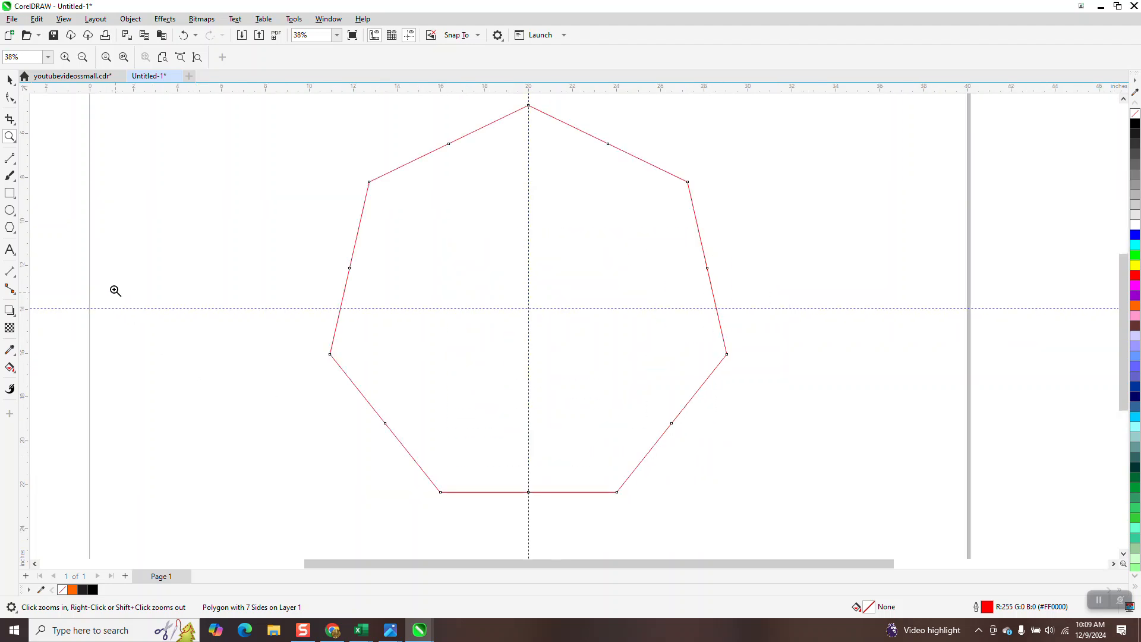
click(17, 164)
click(36, 169)
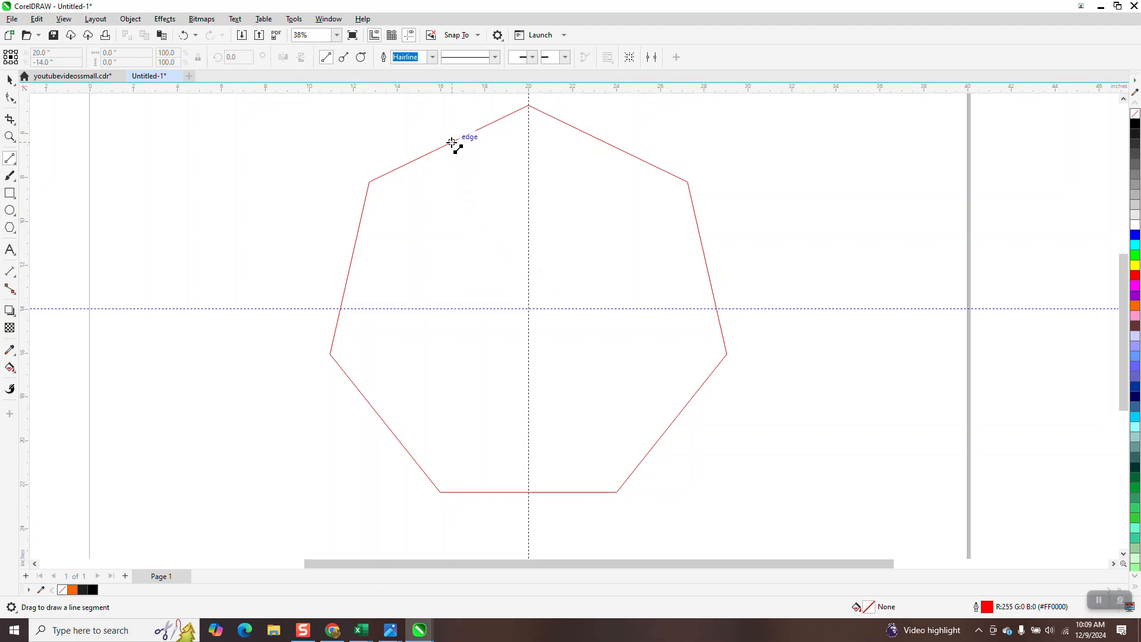
drag(449, 144, 529, 309)
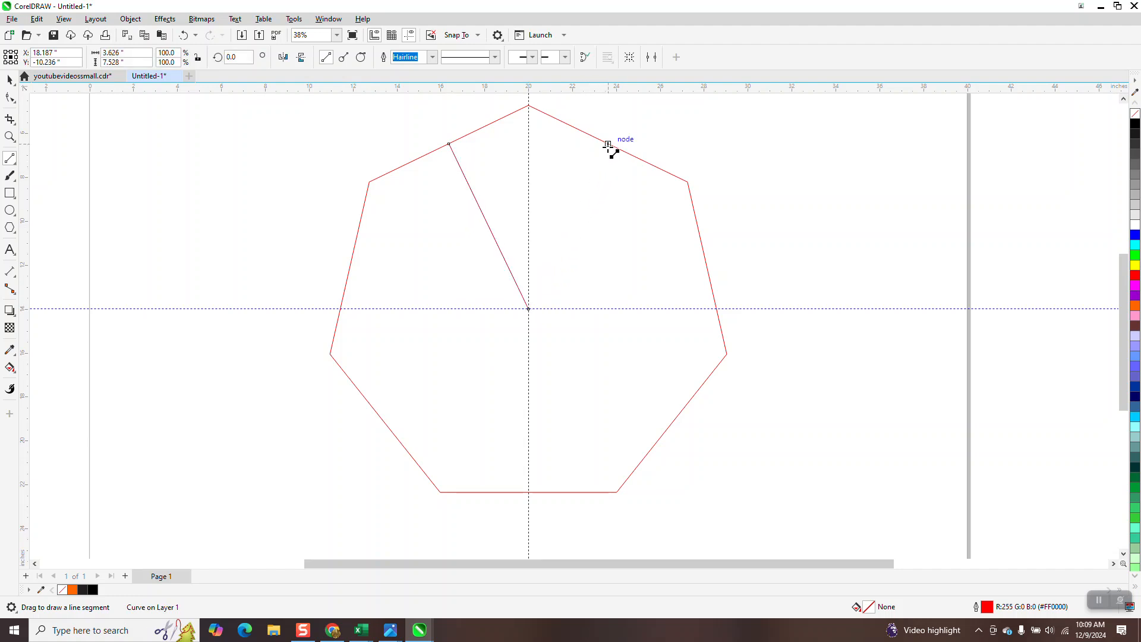
drag(608, 144, 531, 309)
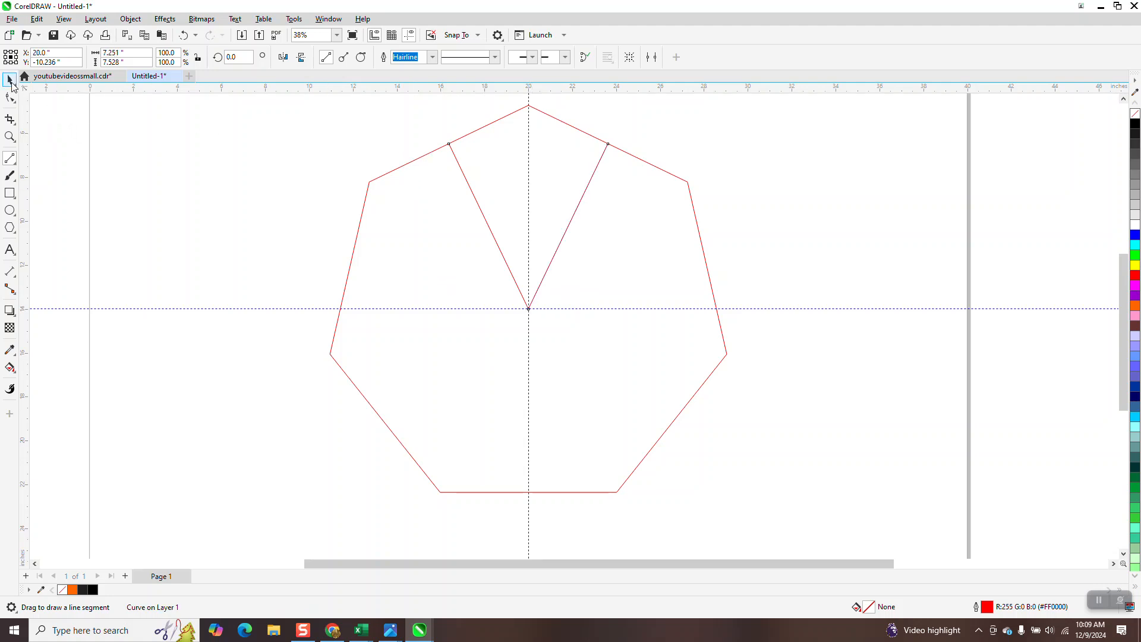
click(9, 79)
Select both wedge lines, zoom in, and place their rotation centre on the bottom point.
drag(419, 108, 672, 343)
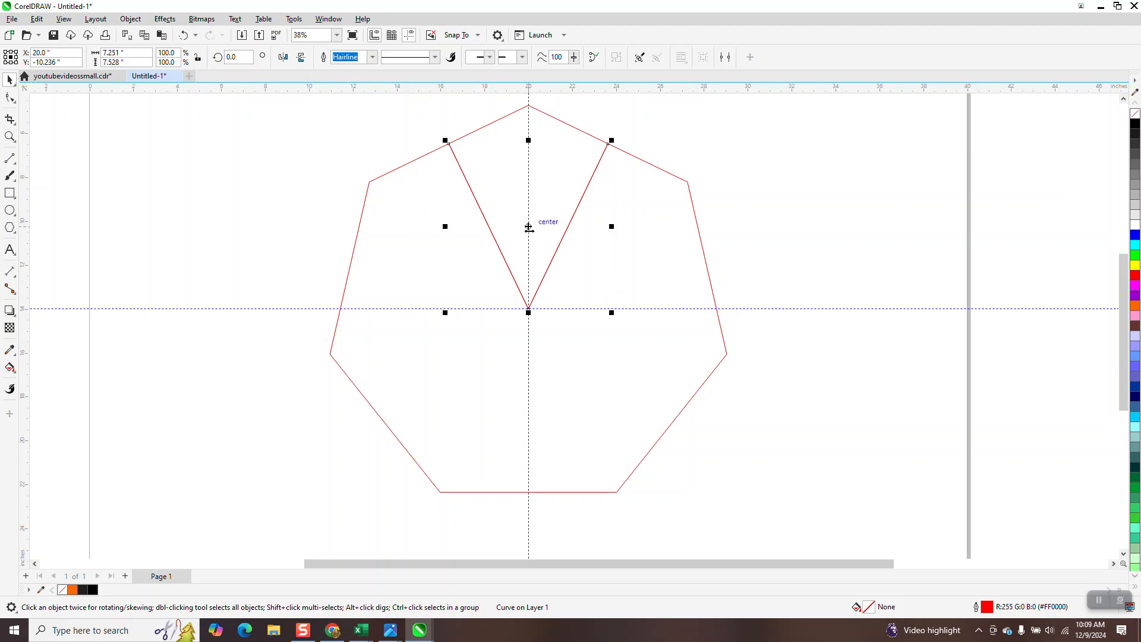
click(563, 235)
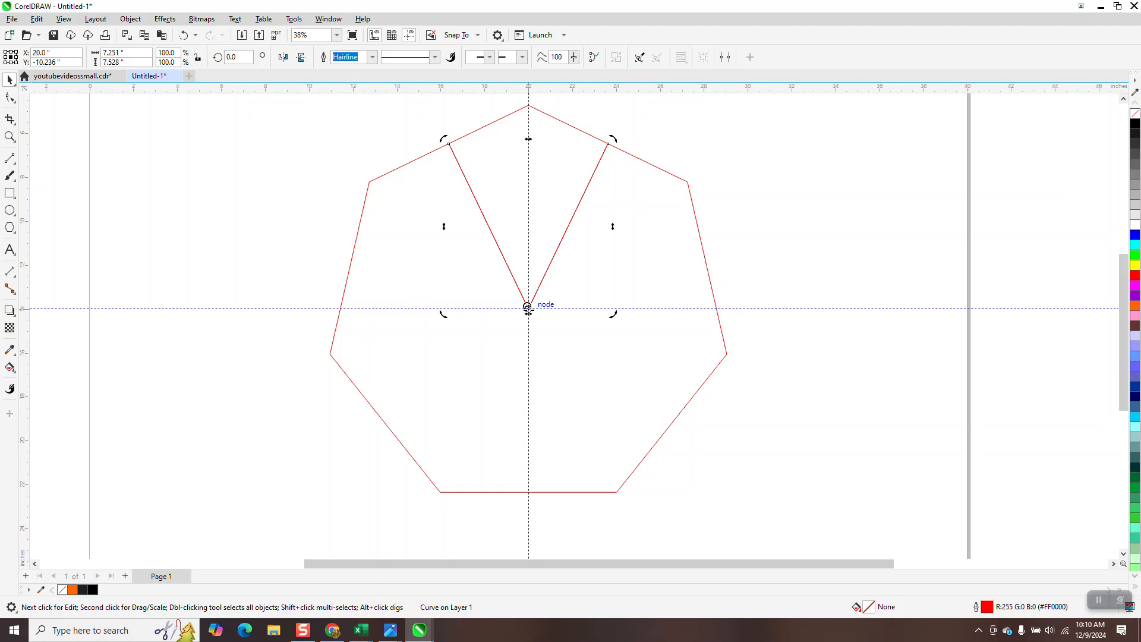
click(10, 137)
drag(479, 283, 703, 402)
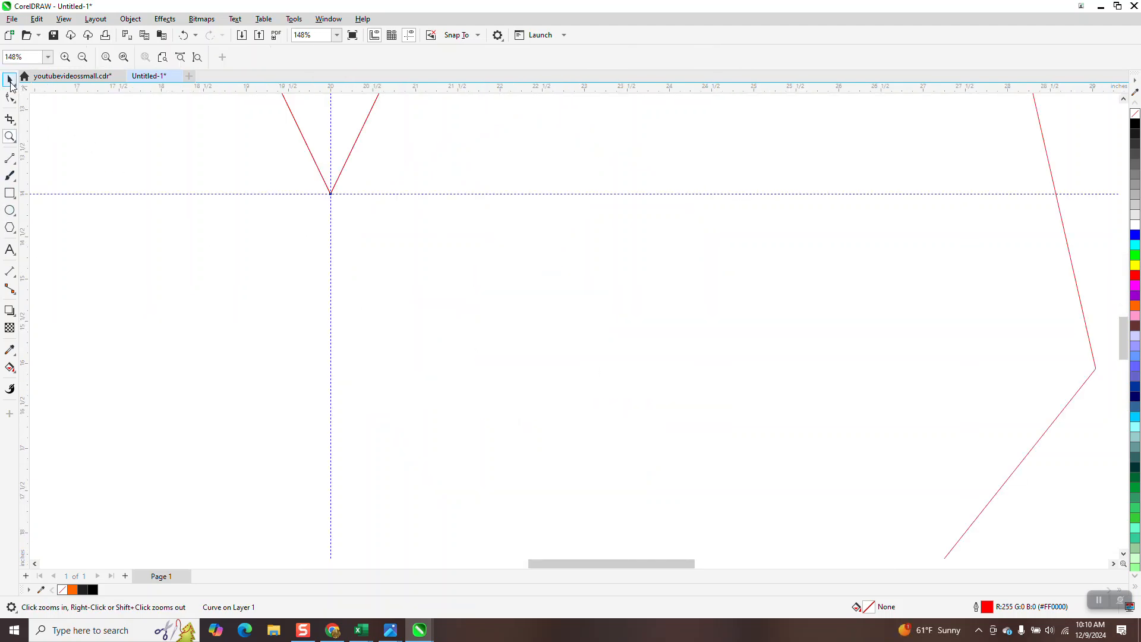
click(9, 80)
click(331, 117)
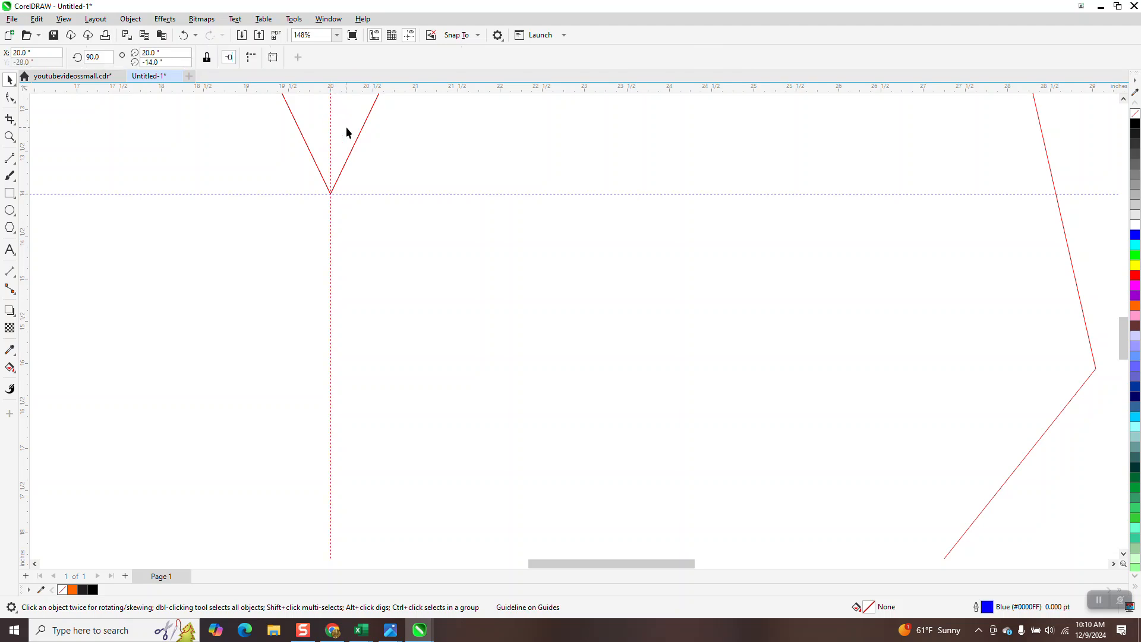
click(360, 130)
click(361, 132)
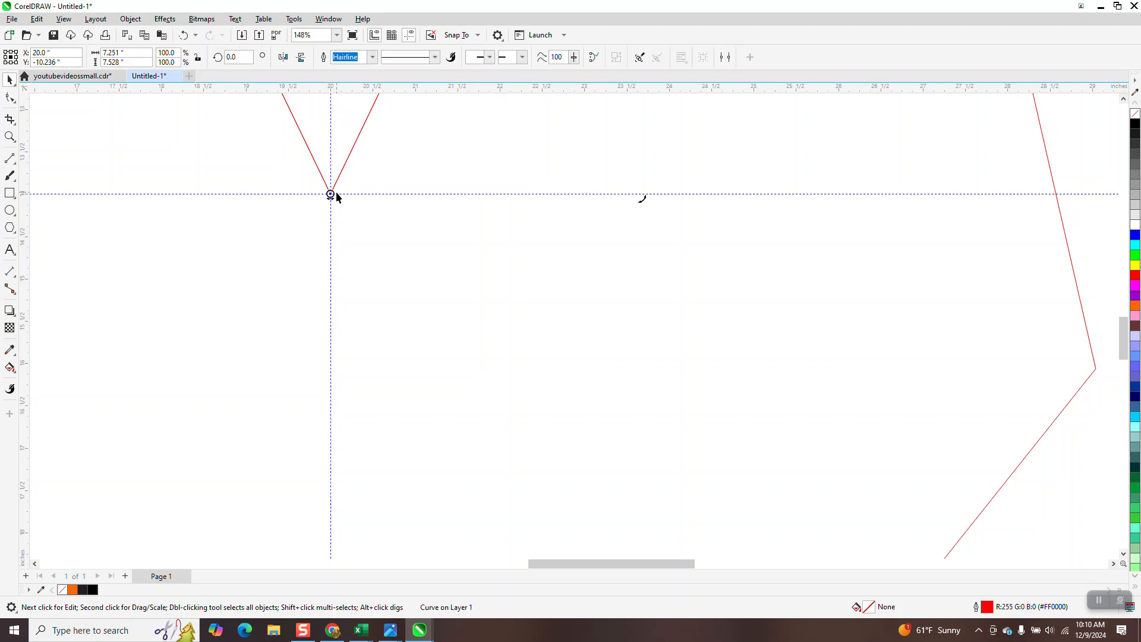
scroll(483, 300, down, 8)
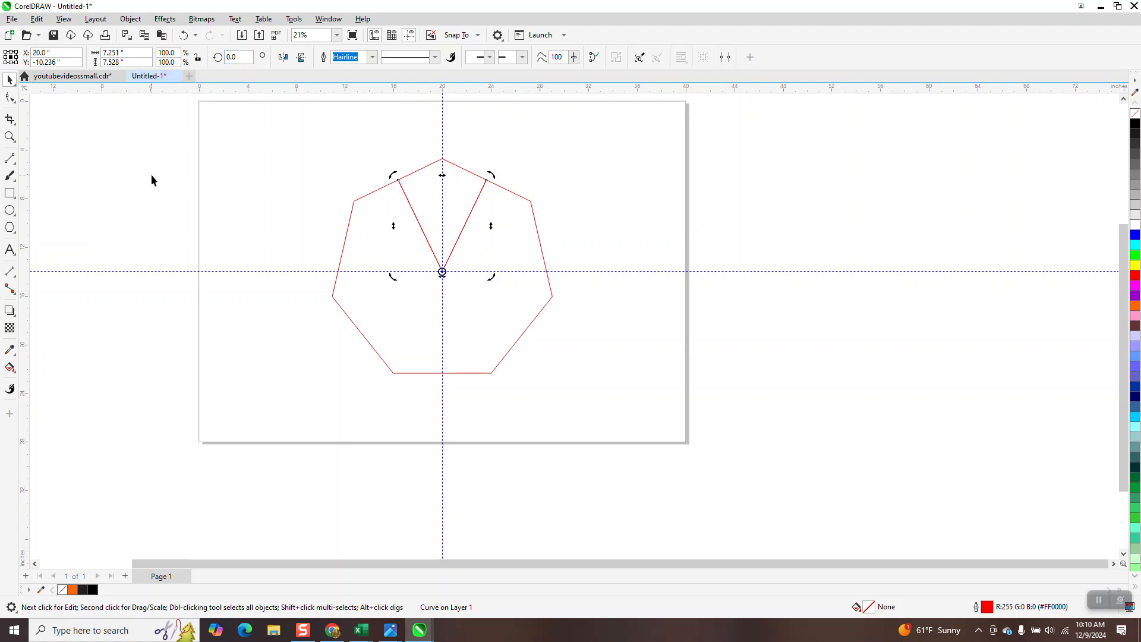
Make a copy of the wedge rotated by 360/7 degrees.
click(232, 57)
text(360/7)
key(Return)
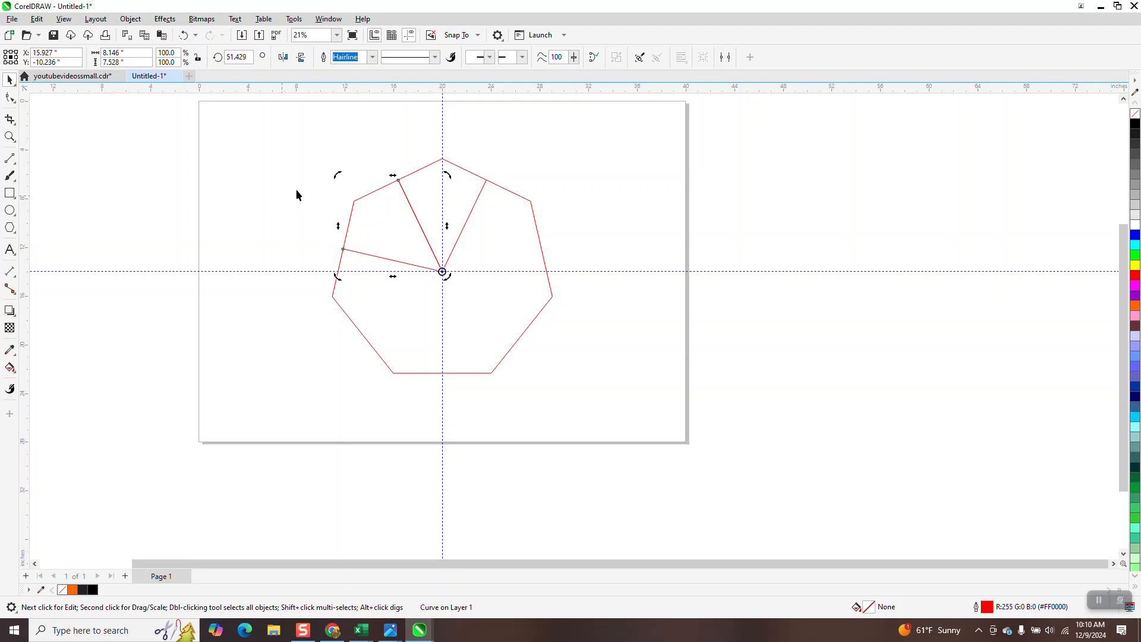
Clear the selection and select the V lines inside the heptagon.
click(372, 228)
click(366, 223)
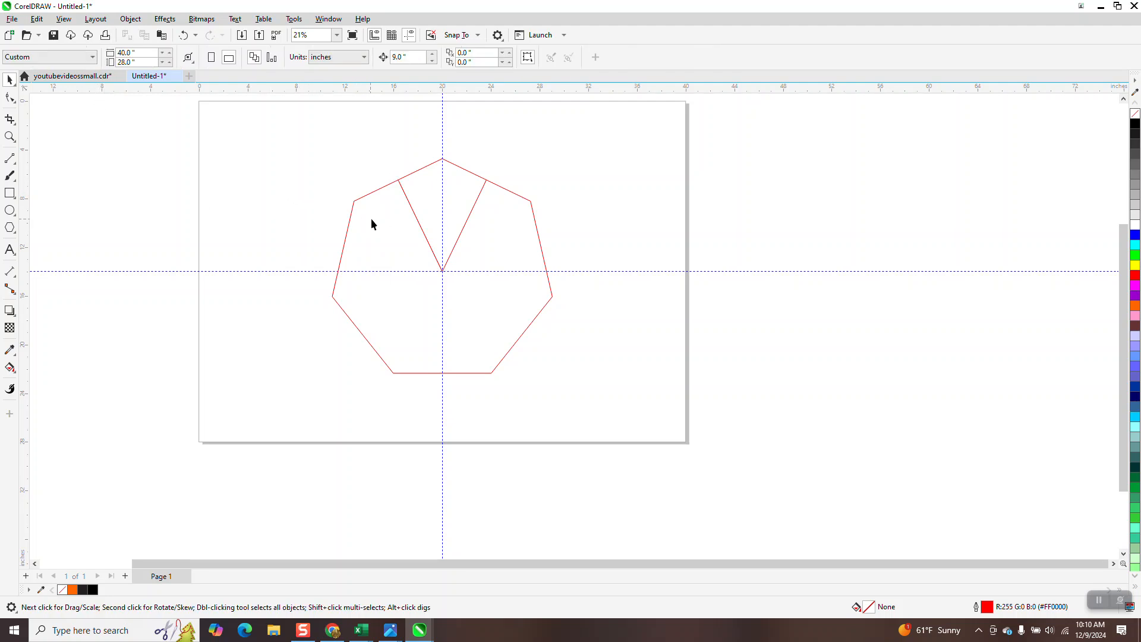
click(471, 212)
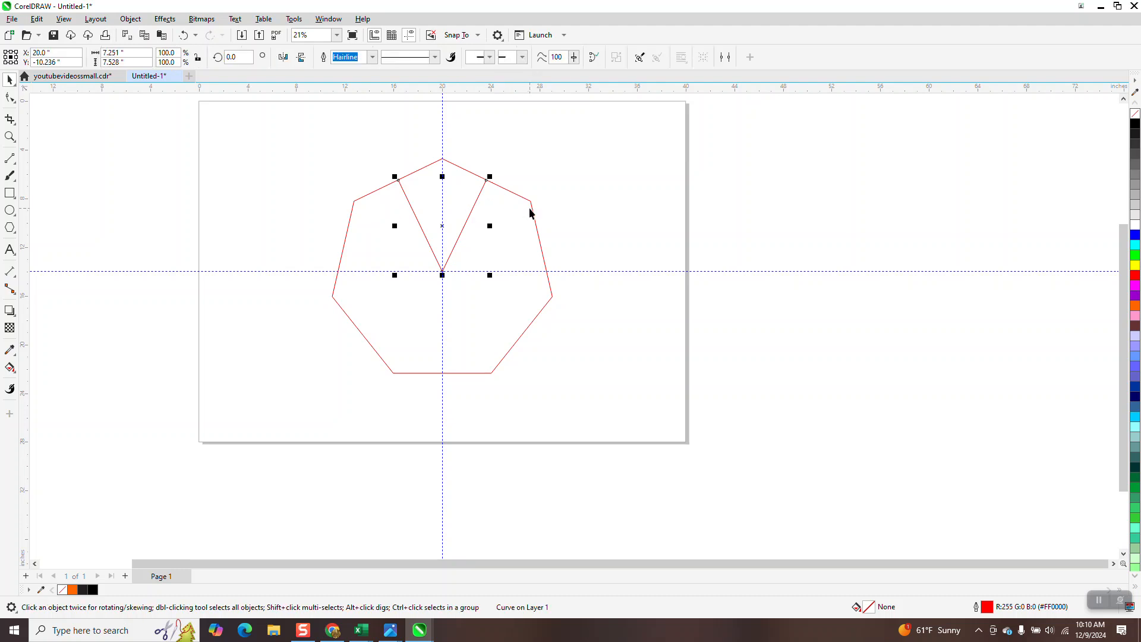
click(10, 367)
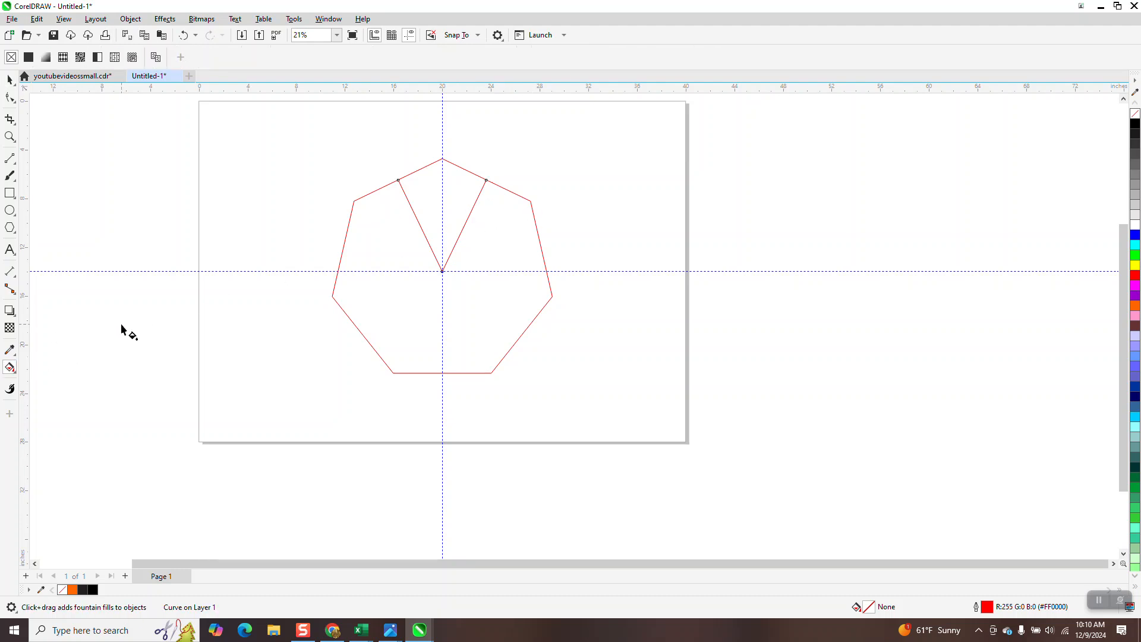
Smart Fill the heptagon's top wedge with orange and nudge the new shape right.
click(15, 372)
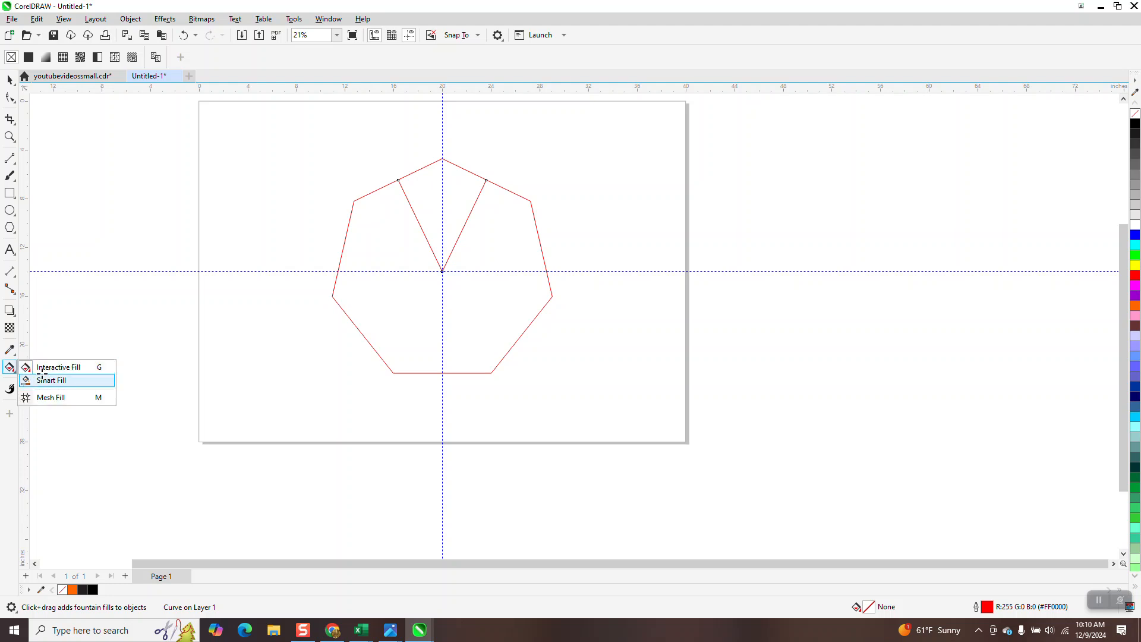
click(44, 381)
click(418, 187)
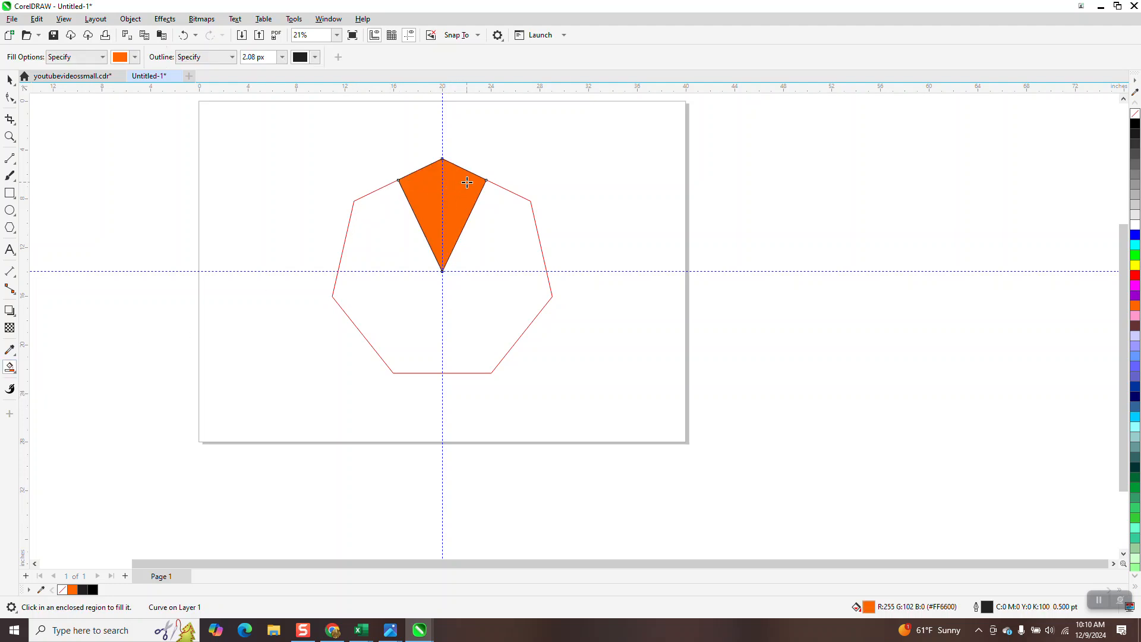
key(Right)
key(Right)
Move the V lines and heptagon outline left, and shift the orange wedge to the page centre.
click(10, 79)
mouse_move(501, 358)
mouse_down()
mouse_move(491, 391)
mouse_move(494, 375)
mouse_up()
key(Left)
key(Left)
key(Left)
click(371, 208)
click(367, 194)
key(Left)
key(Left)
key(Left)
drag(586, 141, 855, 335)
key(Left)
key(Left)
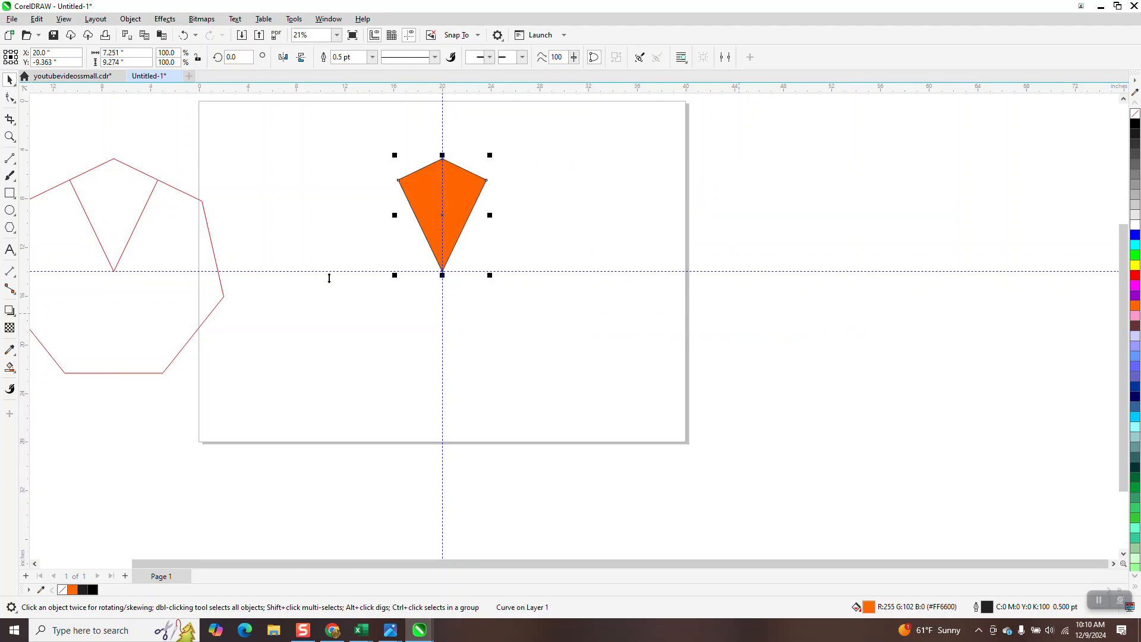
Give the wedge a fountain fill running from a black start to orange.
click(16, 374)
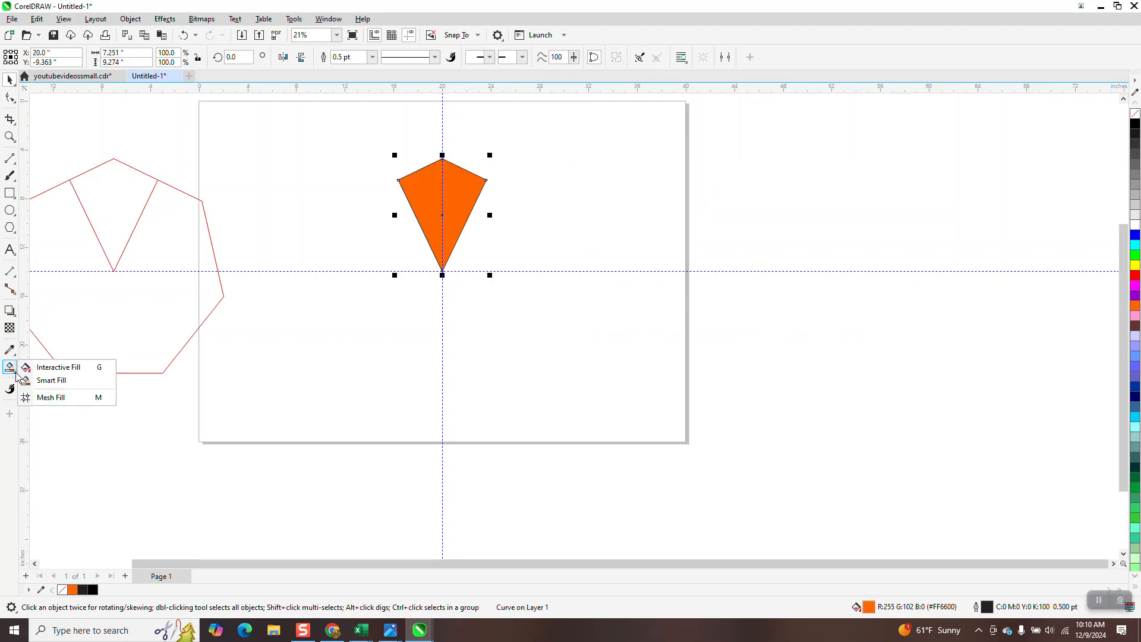
click(54, 367)
drag(469, 189, 395, 205)
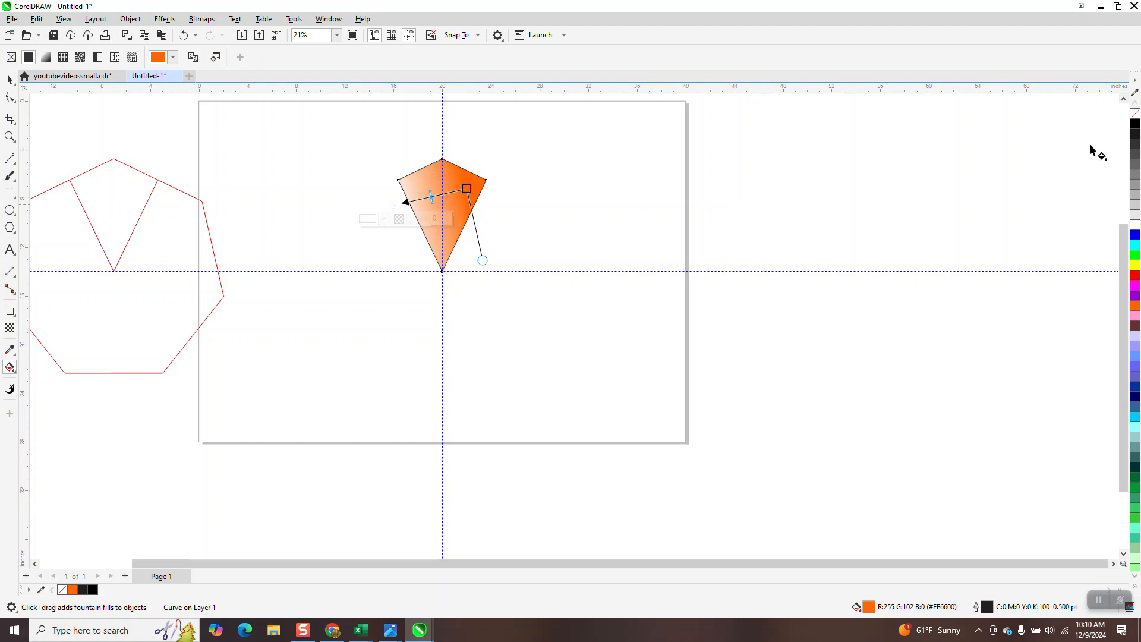
drag(1136, 121, 411, 227)
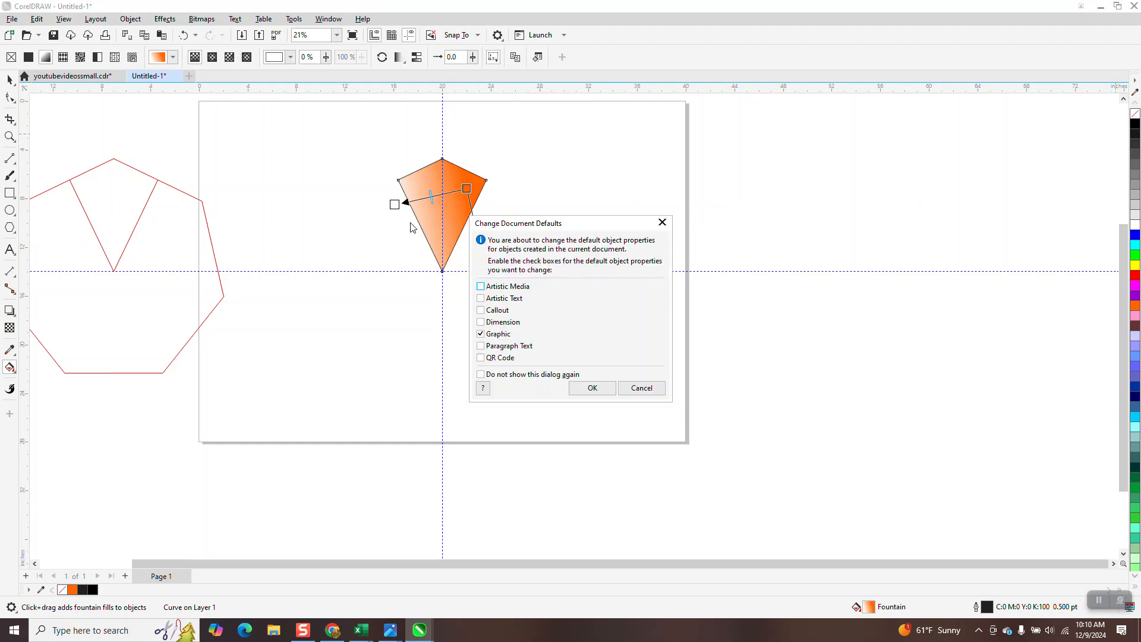
click(641, 387)
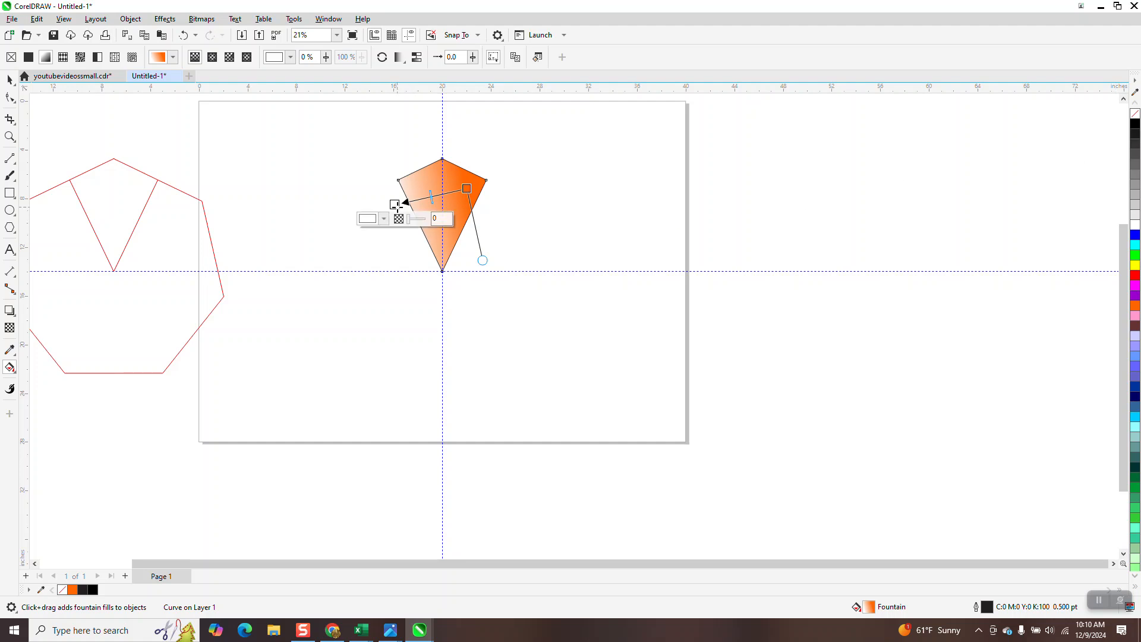
double_click(1136, 124)
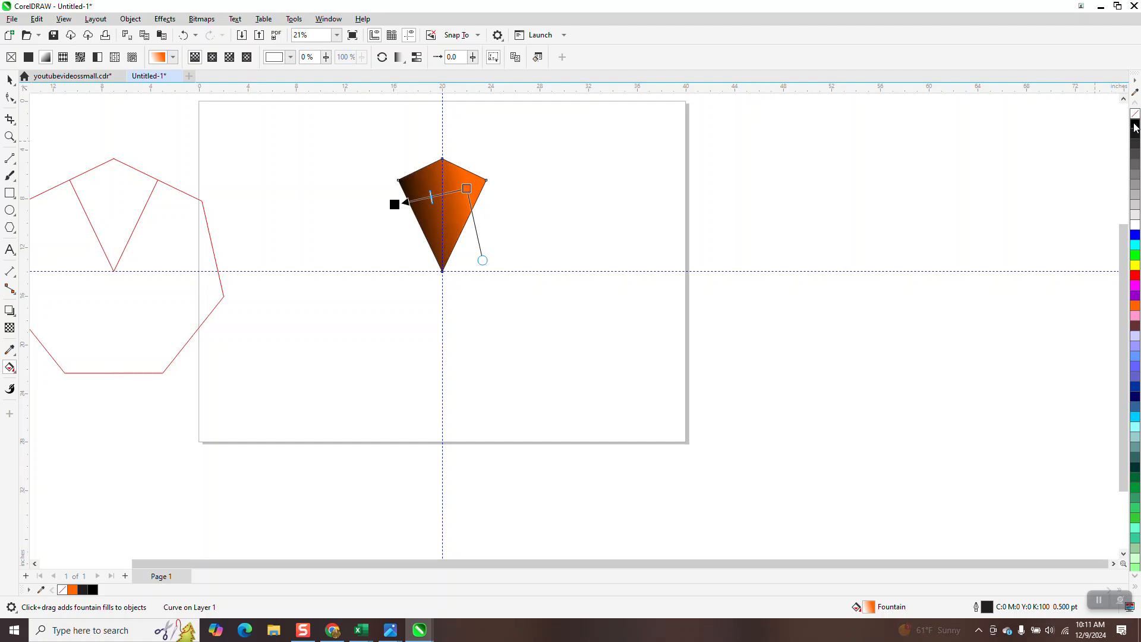
click(678, 445)
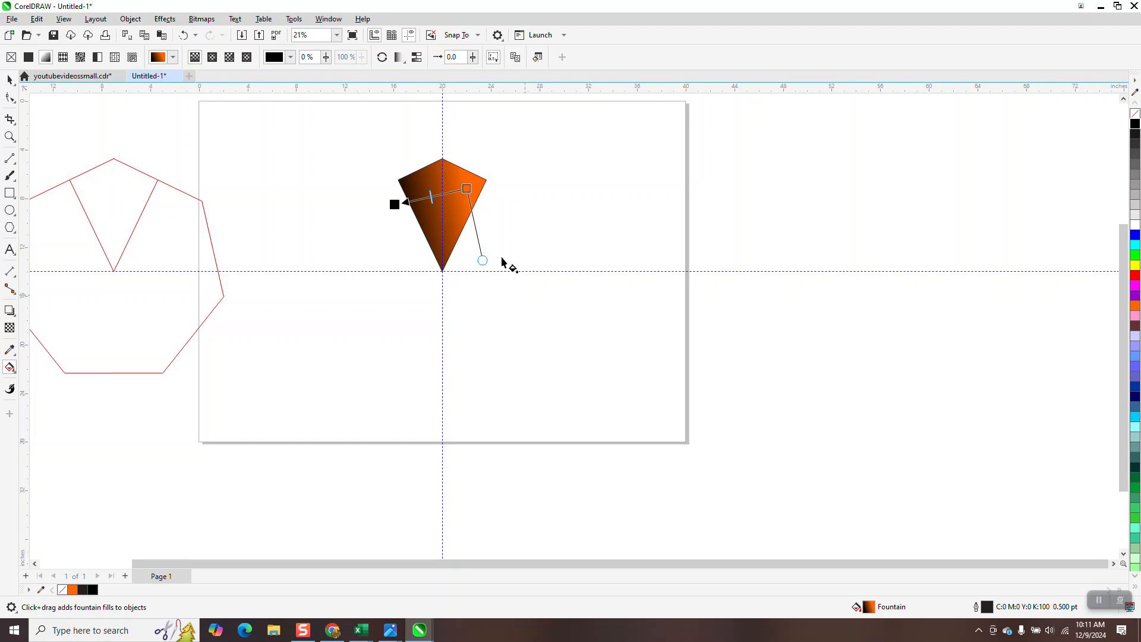
Move the wedge's rotation centre to its bottom tip on the guide intersection.
click(9, 81)
click(440, 208)
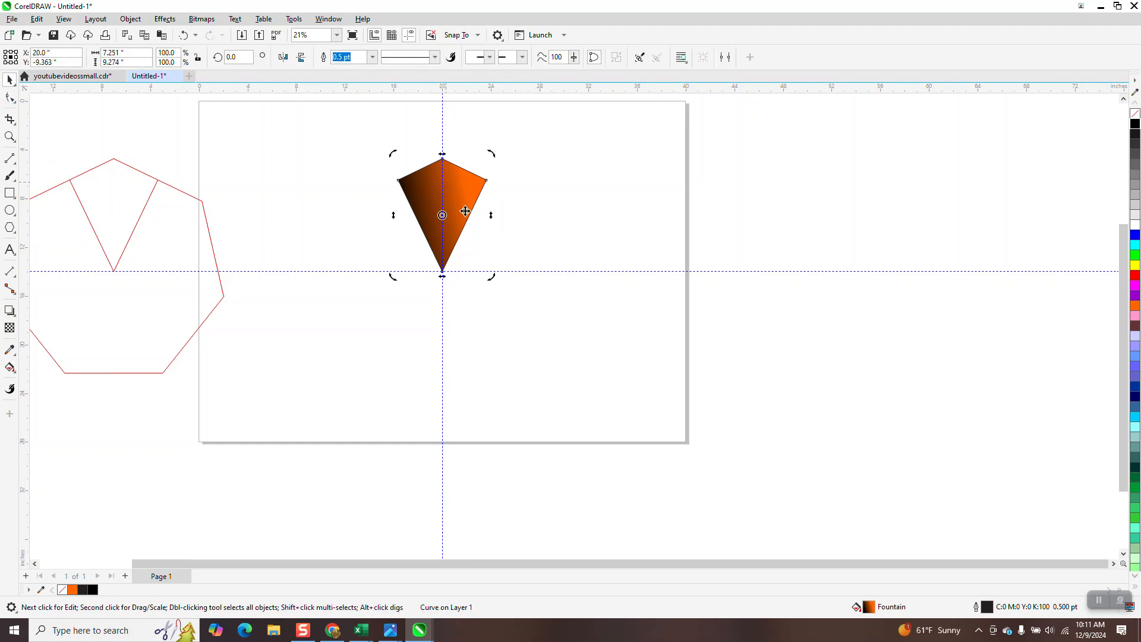
drag(440, 214, 438, 264)
drag(438, 263, 442, 275)
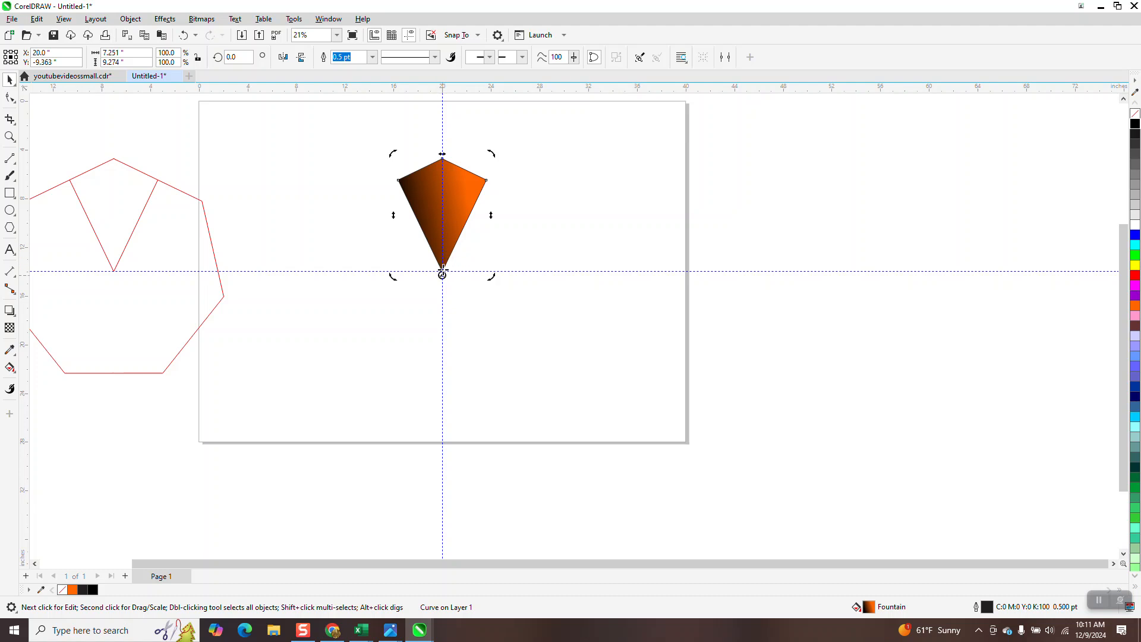
click(443, 204)
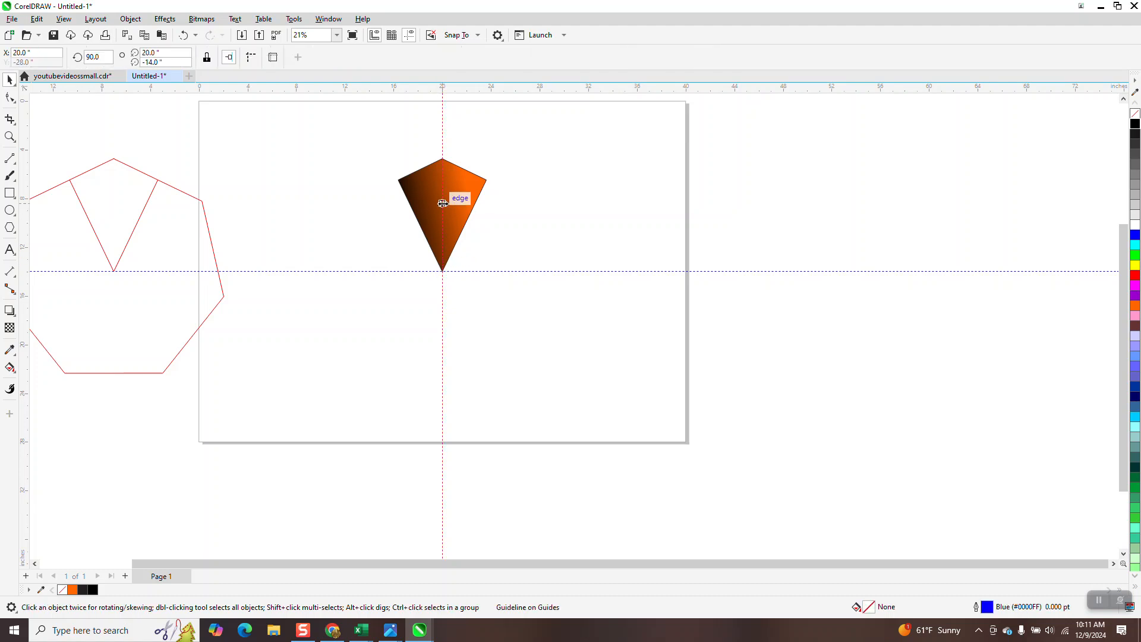
click(9, 137)
drag(379, 144, 580, 315)
key(space)
click(493, 242)
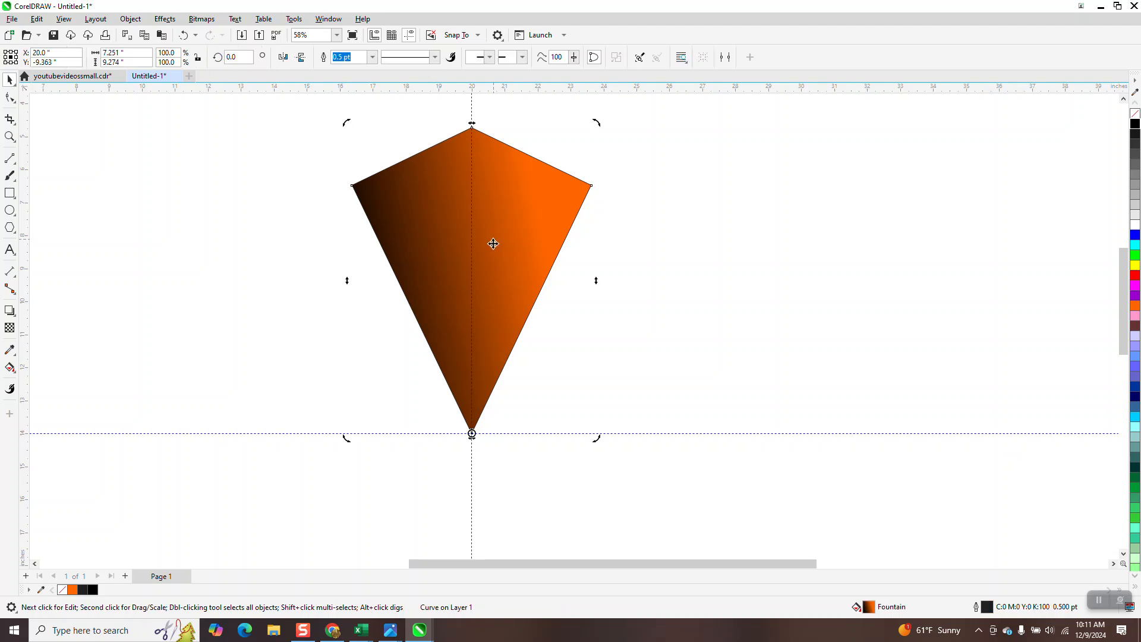
scroll(431, 250, down, 2)
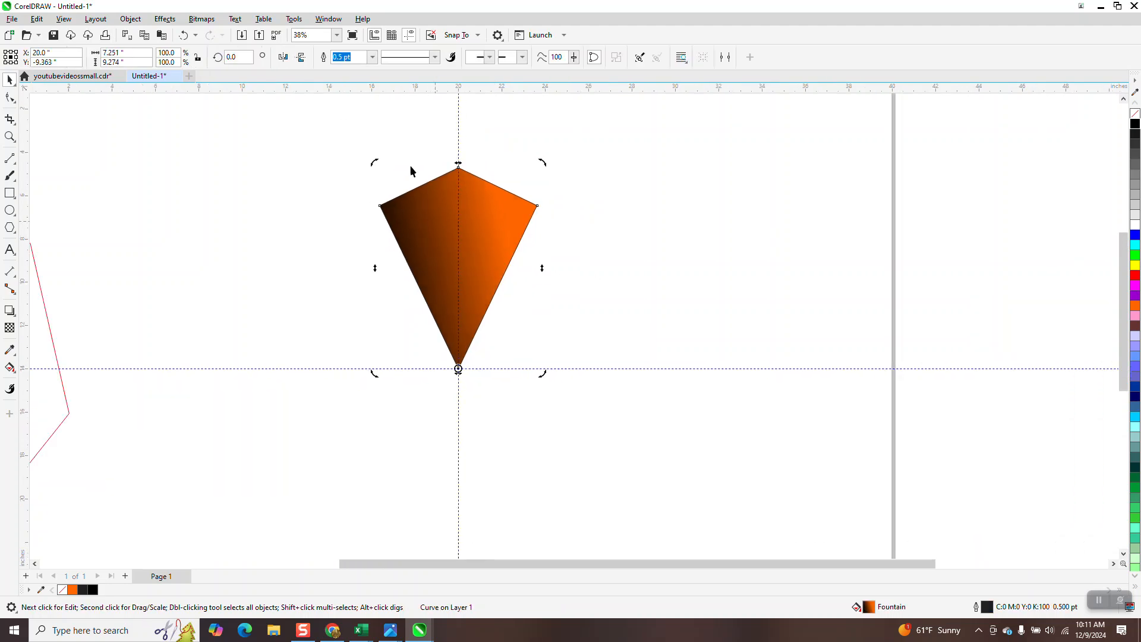
In the Transform docker, rotate the wedge by 360/7 degrees with 6 copies and apply.
click(329, 18)
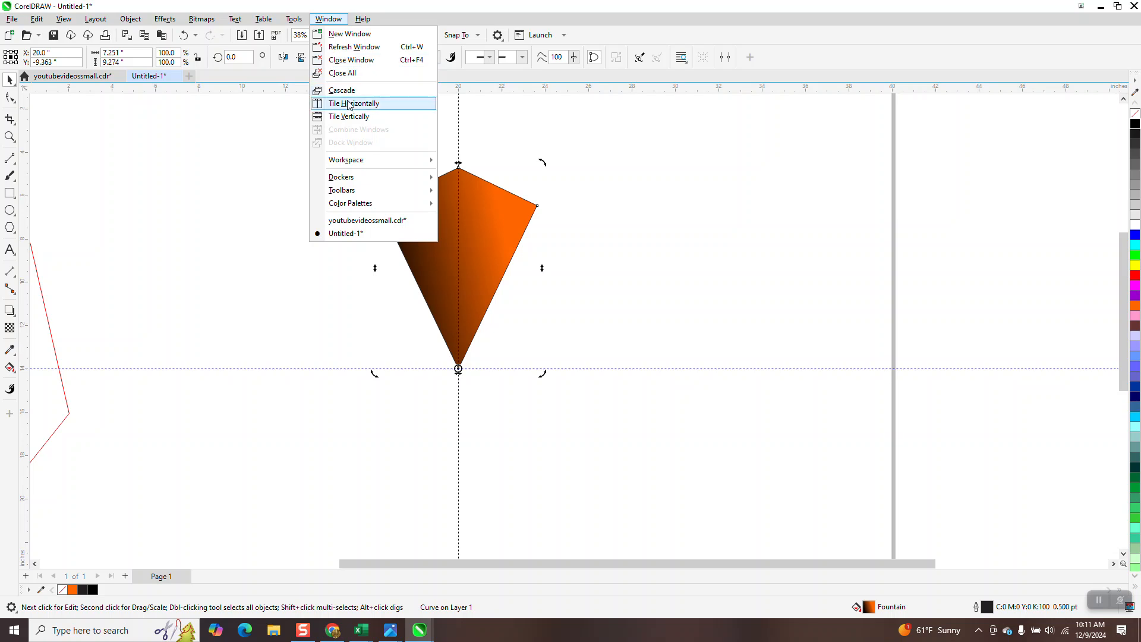
mouse_move(350, 177)
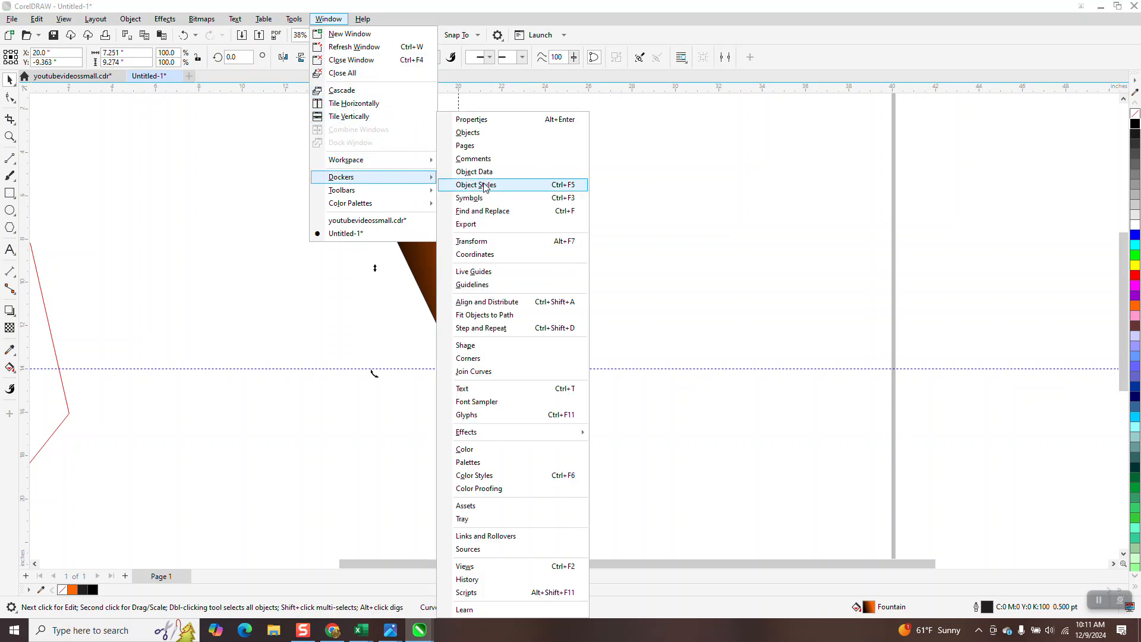
click(471, 240)
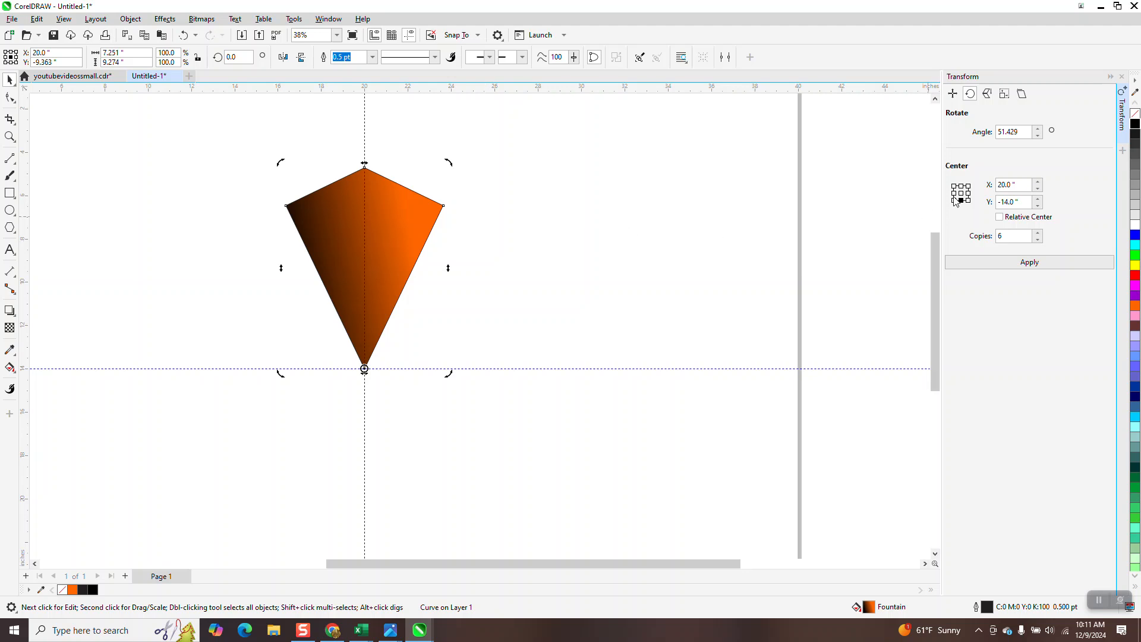
triple_click(1005, 134)
text(360/7)
click(999, 238)
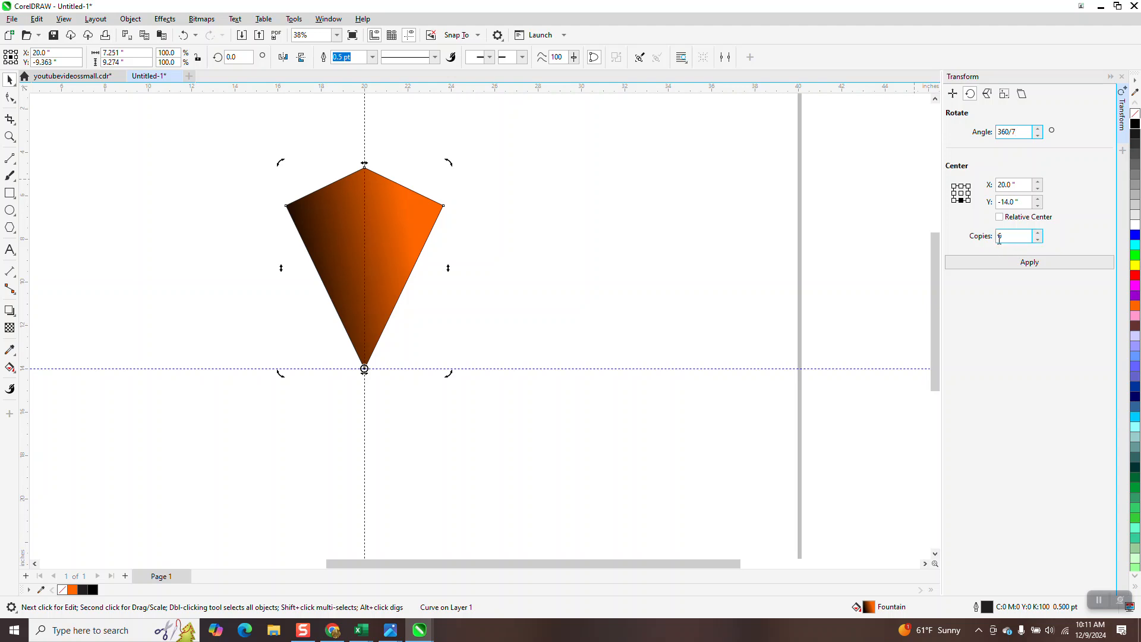
click(1022, 262)
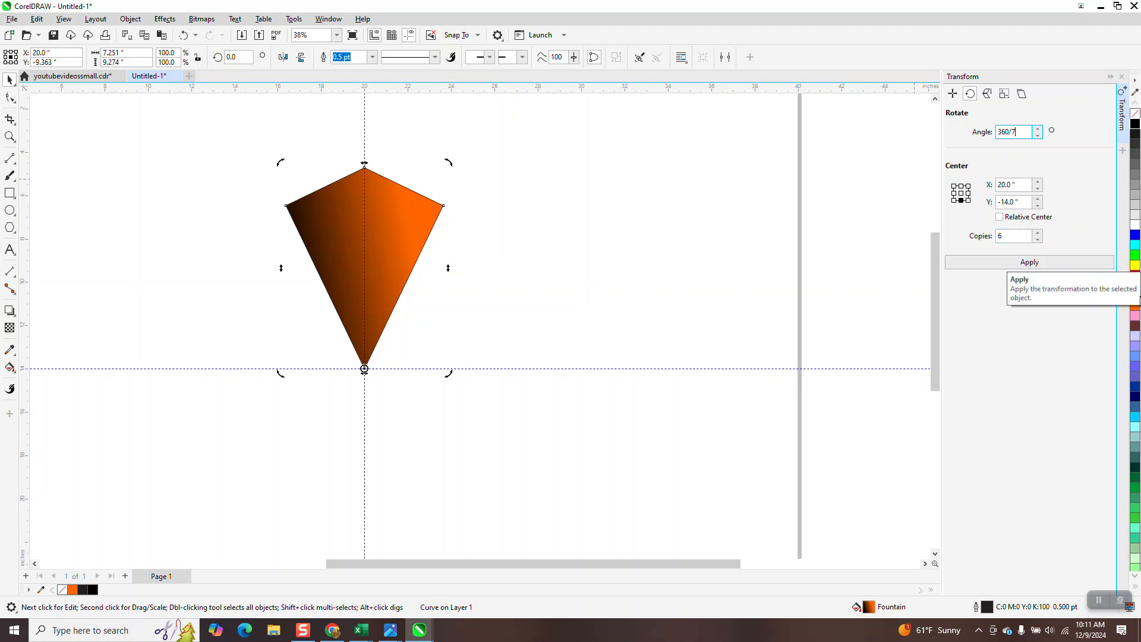
click(1031, 265)
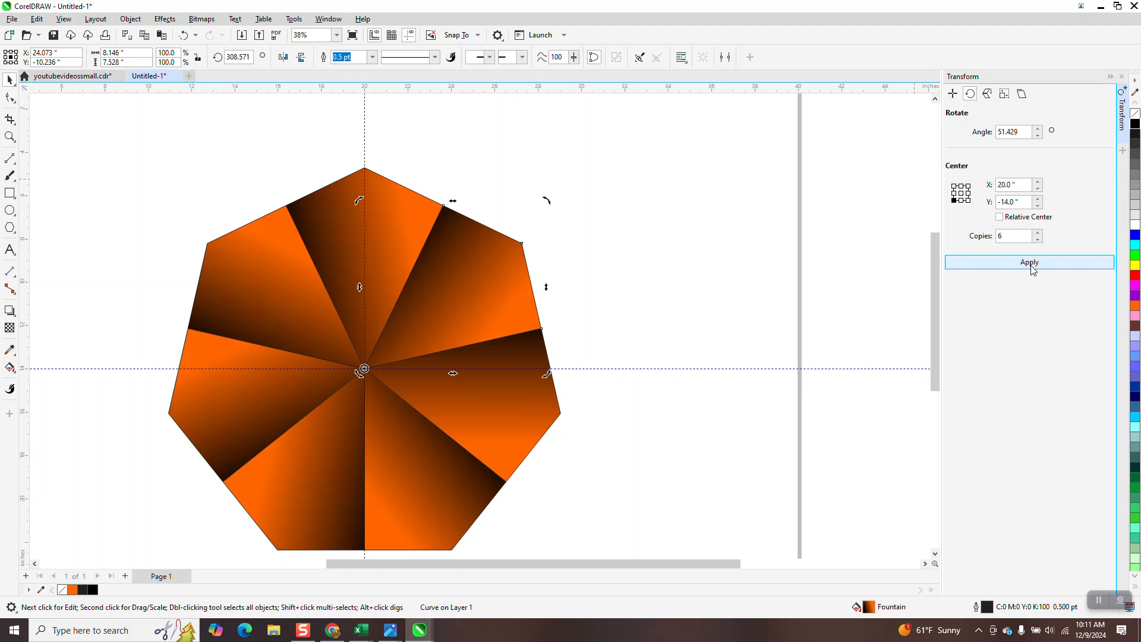
Select the two top wedges, remove their fill, then undo the removal.
scroll(529, 157, down, 1)
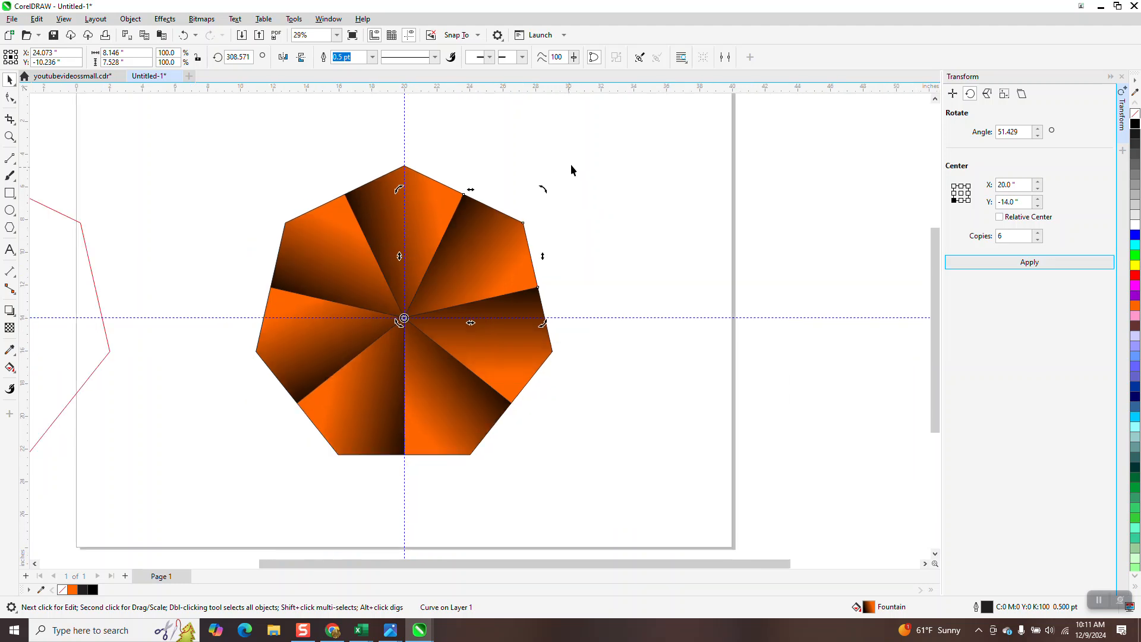
click(508, 149)
drag(232, 150, 496, 349)
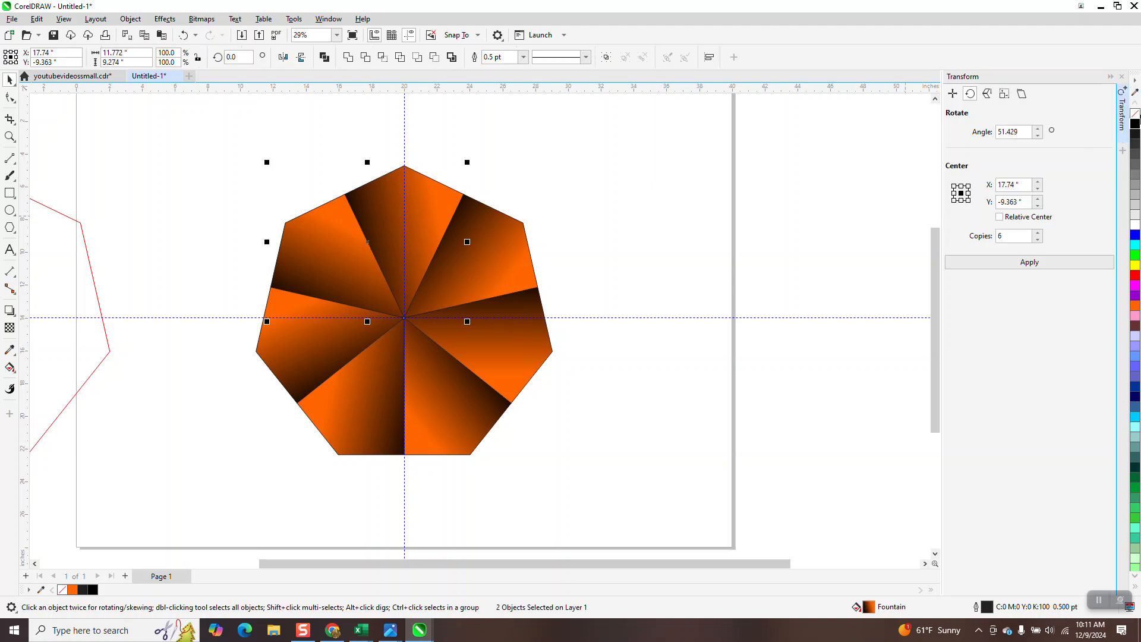
click(1135, 114)
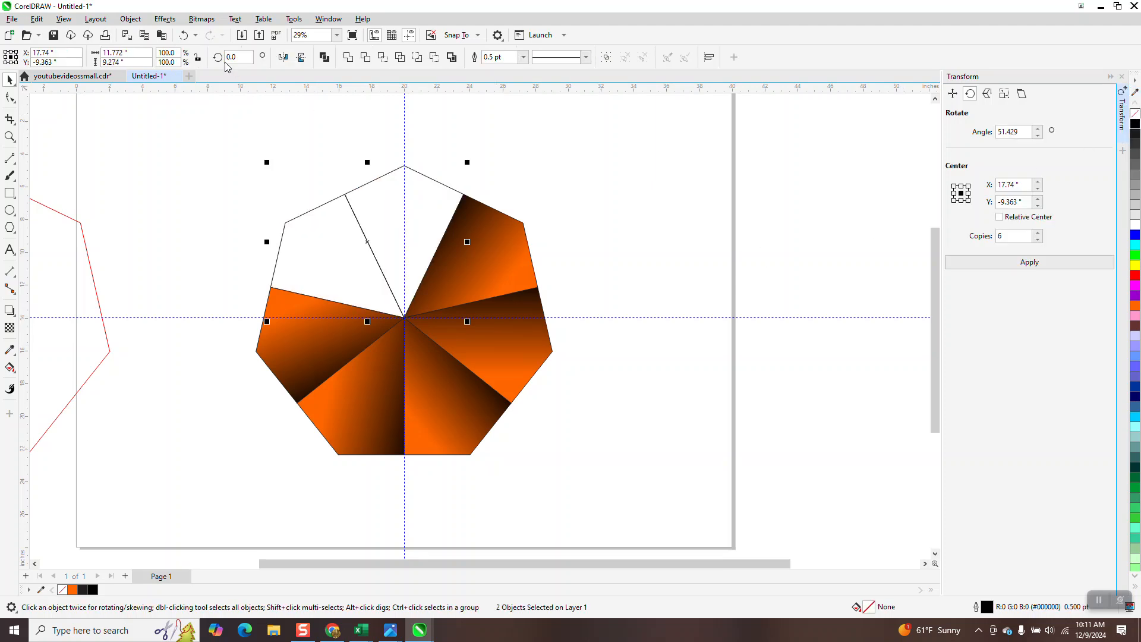
click(184, 35)
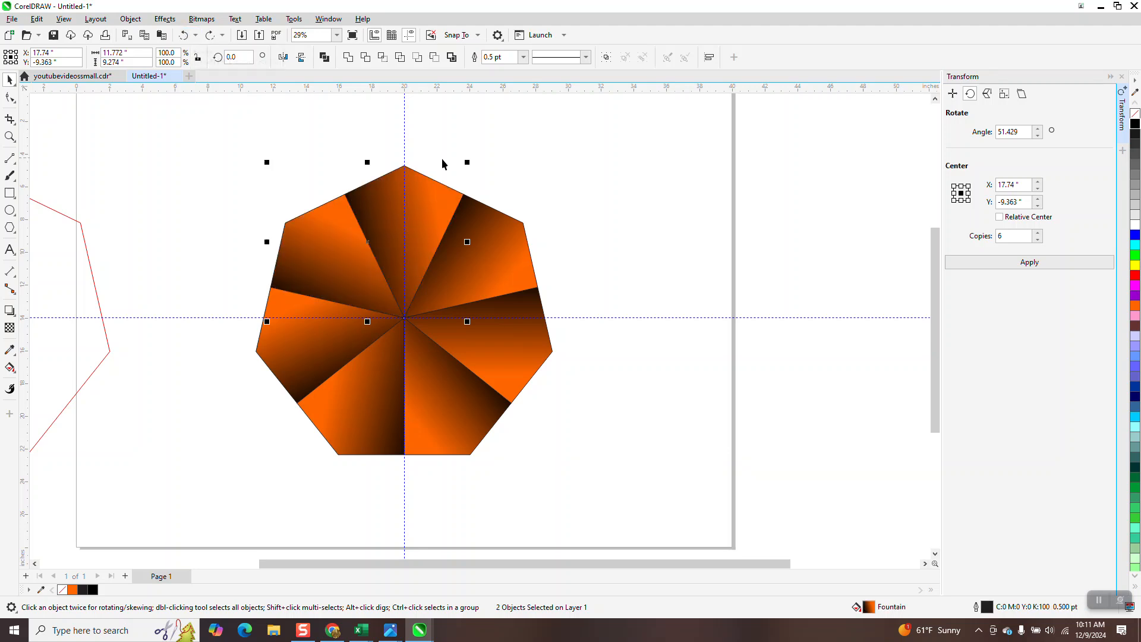
Hide the guidelines and zoom out to show the whole page.
click(10, 137)
drag(230, 166, 662, 524)
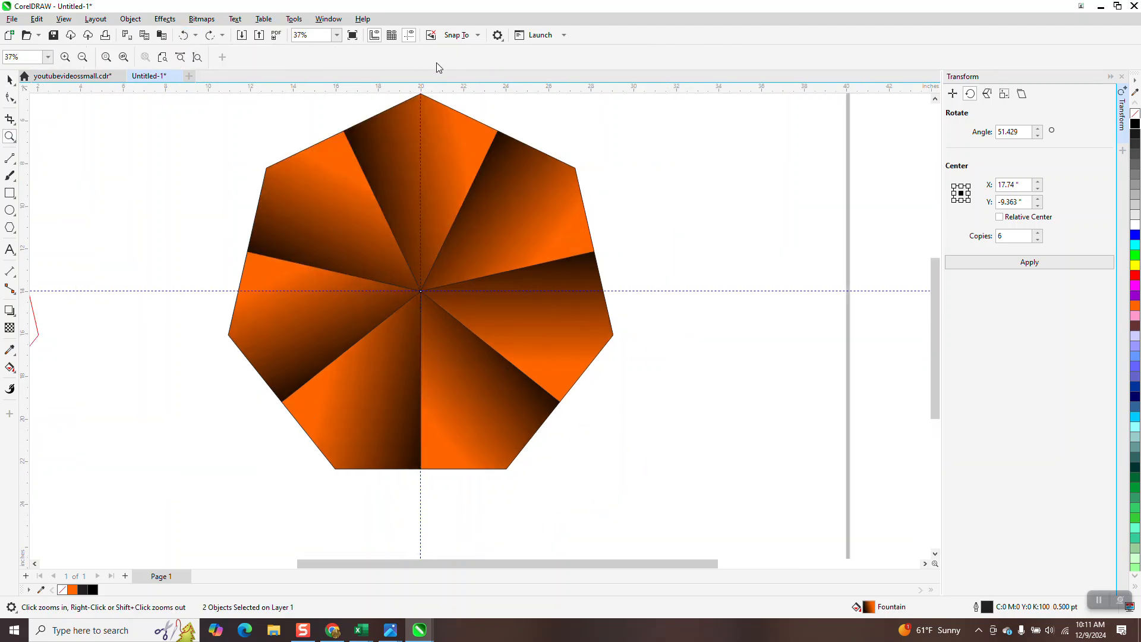
click(408, 38)
right_click(423, 344)
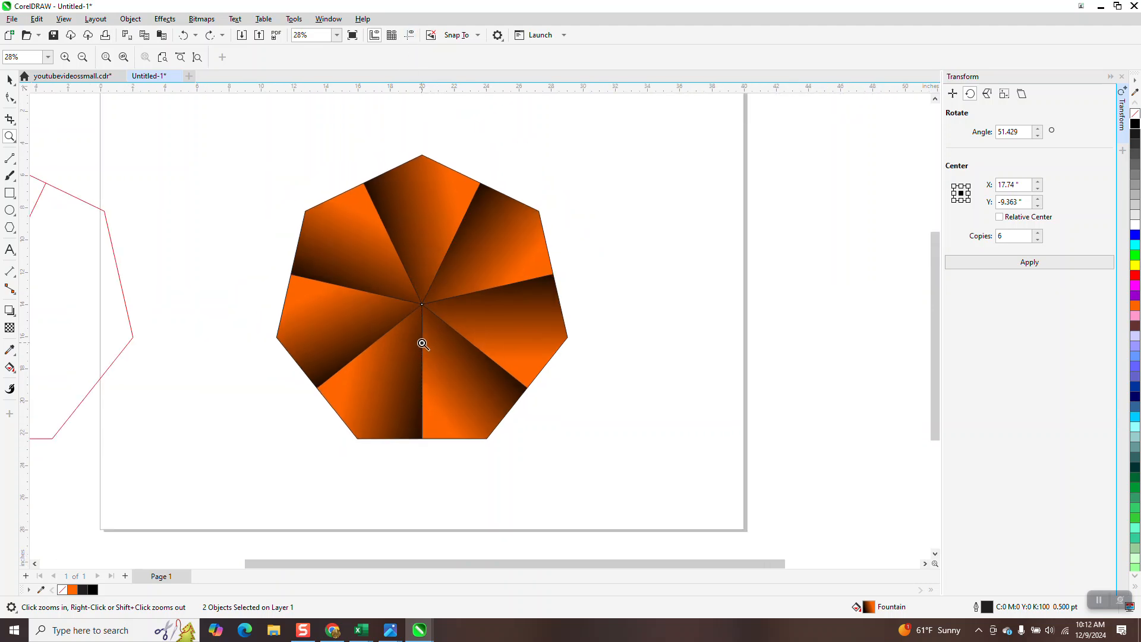
right_click(423, 344)
right_click(423, 340)
right_click(437, 340)
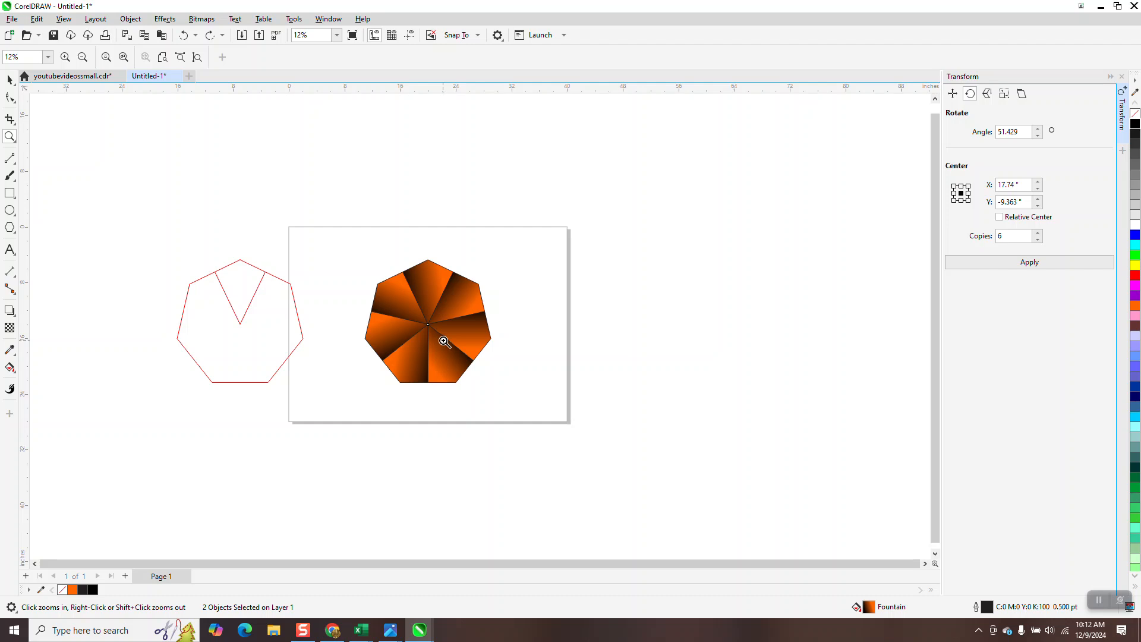